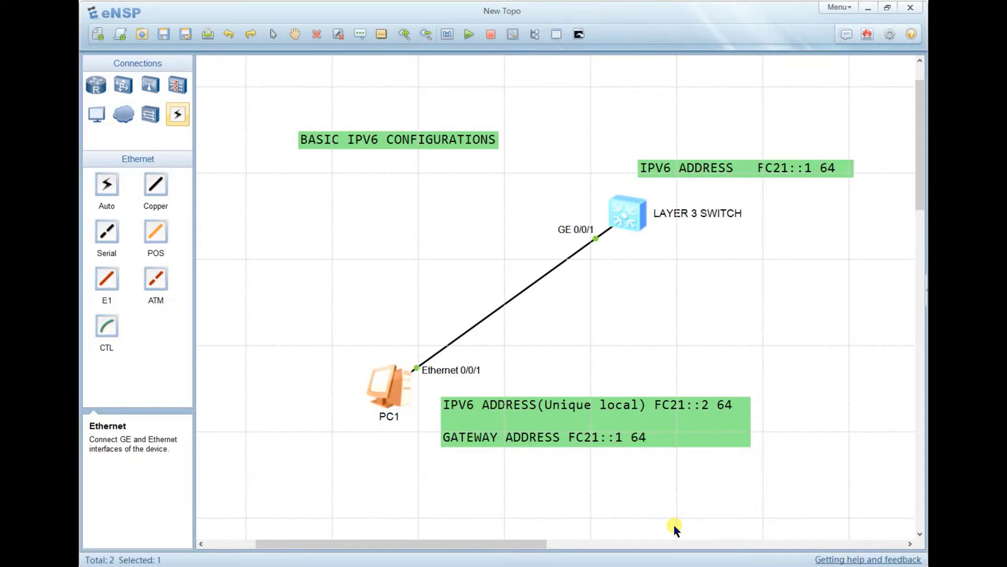
Switch to the Notepad window showing the 'BASIC IPV6 CONFIGURATIONS' four-item roadmap
key(alt+Tab)
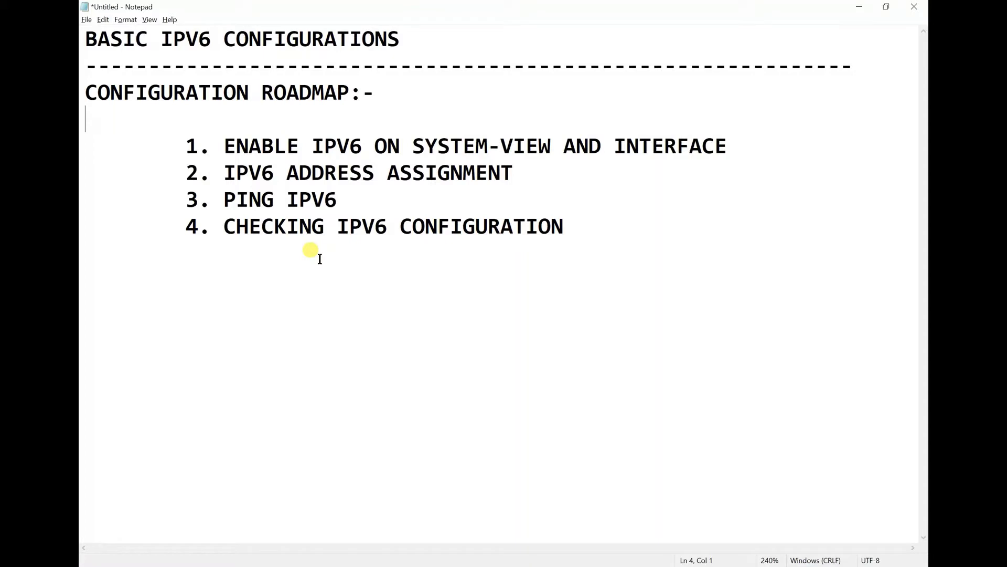
Open the layer 3 switch console and rename the switch IPV6 in system view
key(alt+Tab)
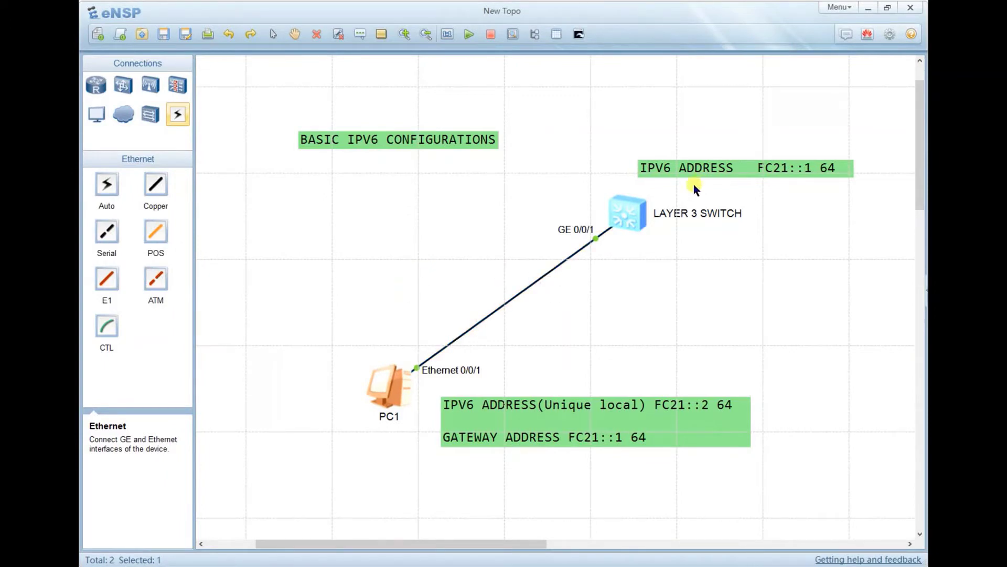
double_click(627, 217)
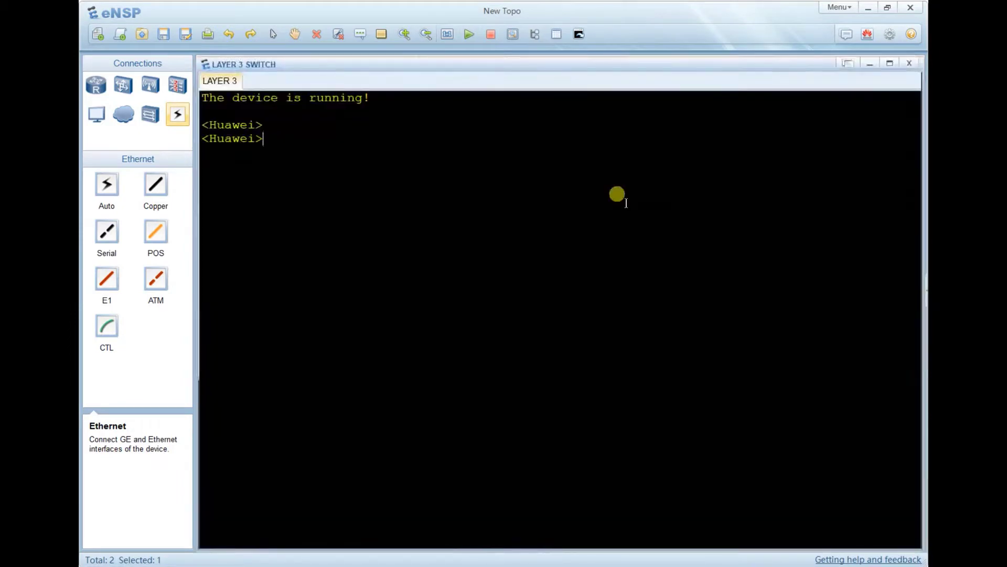
text(SYS)
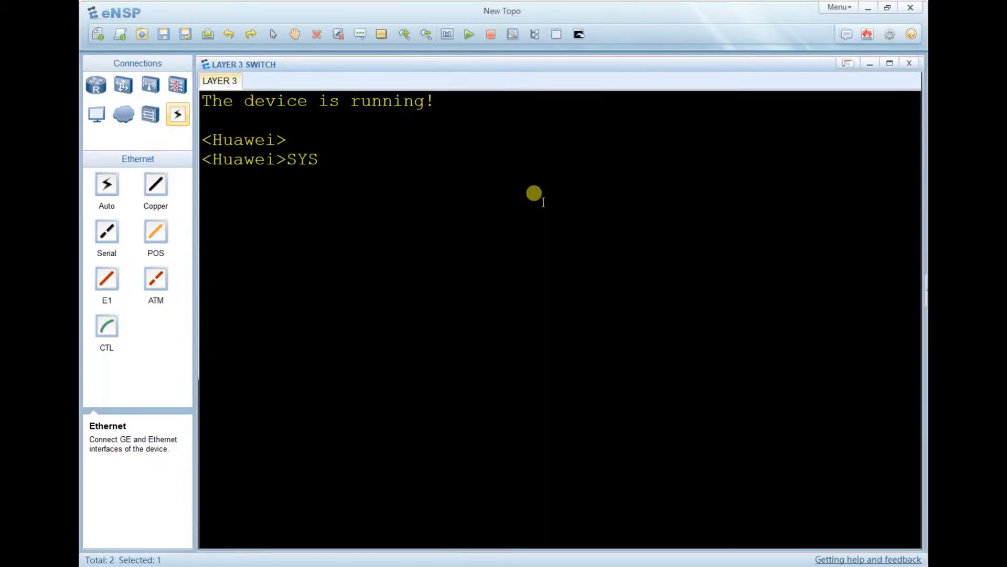
key(Return)
text(S)
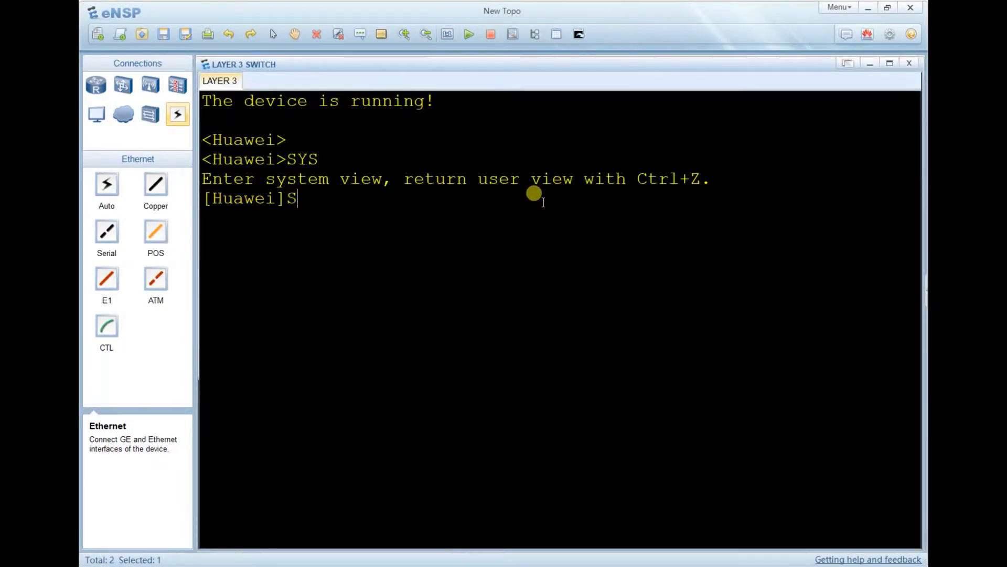
text(YSNAME i)
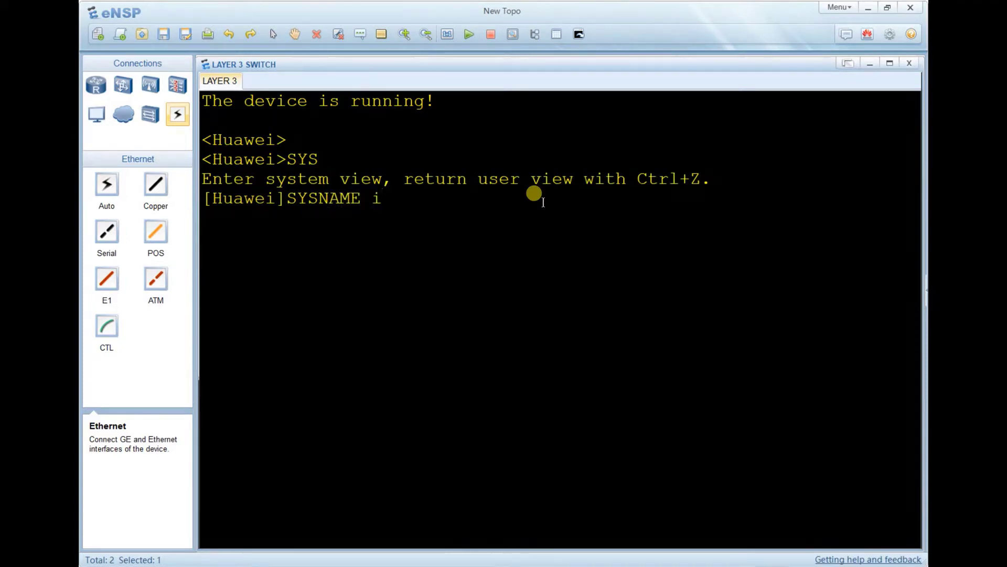
key(BackSpace)
text(IPV6)
key(Return)
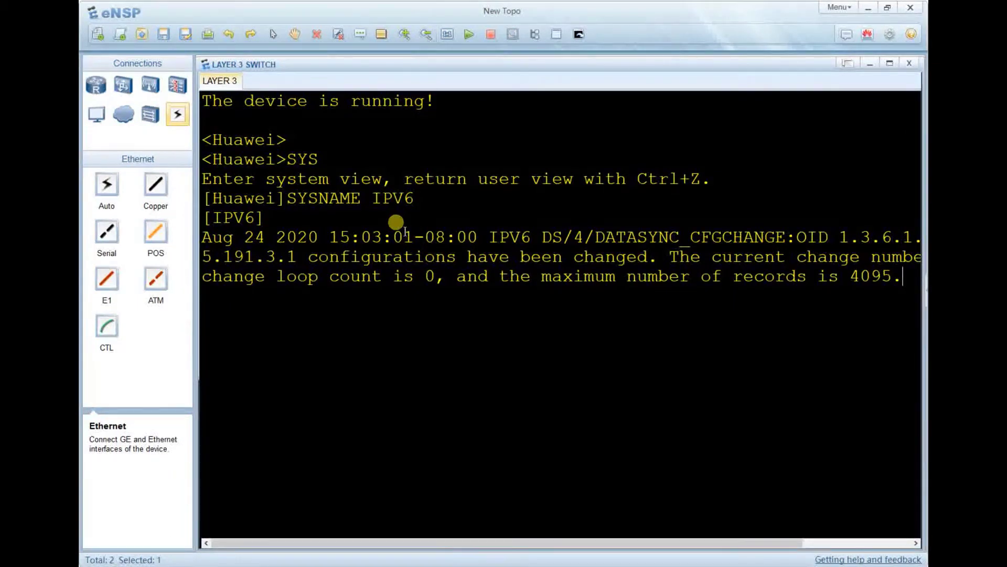
Enable IPv6 globally on the switch with the 'ipv6' command
key(Return)
text(ipv6)
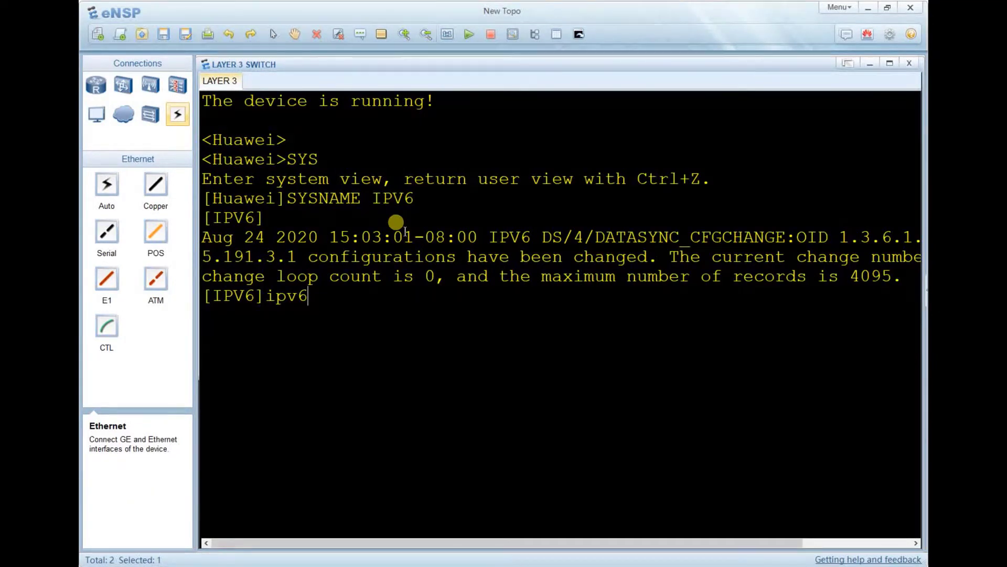
key(Return)
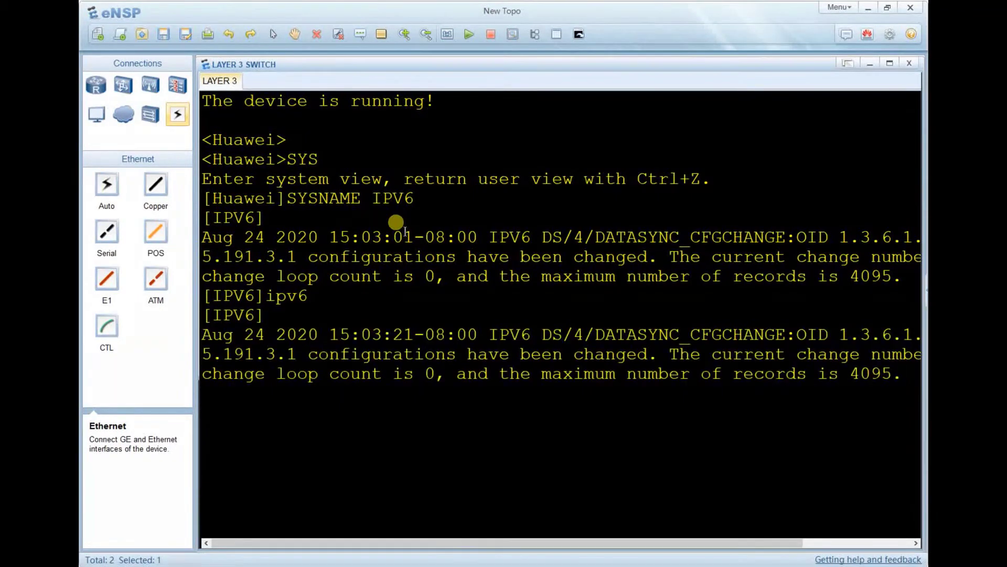
key(Return)
key(Return)
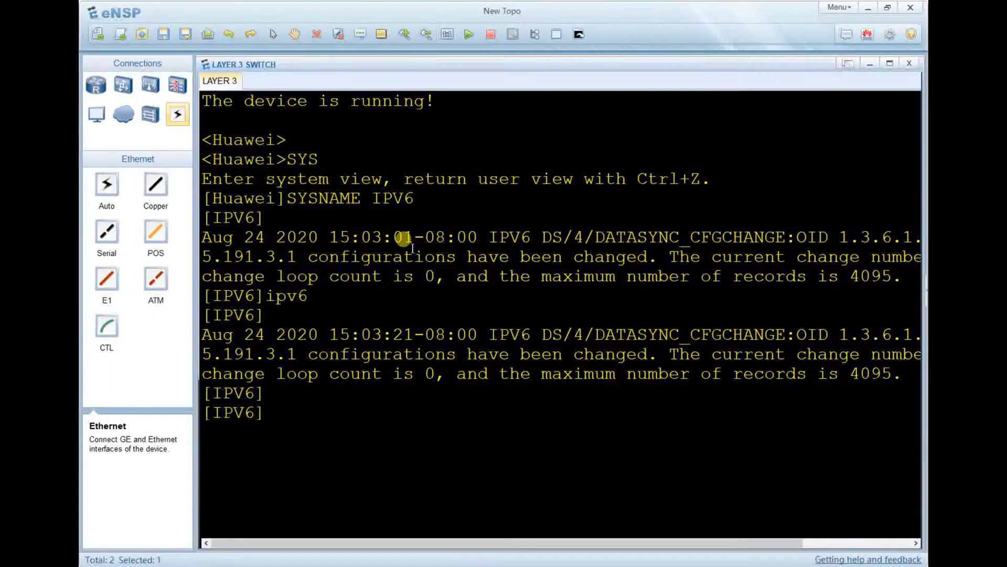
key(Return)
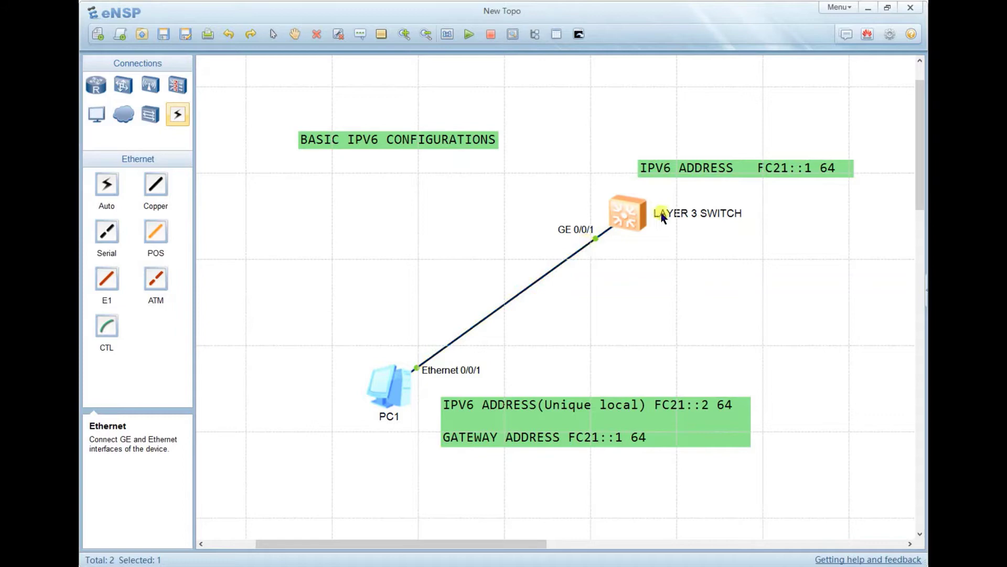
Enter the switch's Vlanif1 interface view with 'int vlan 1' and bring up the console's clear option
double_click(620, 209)
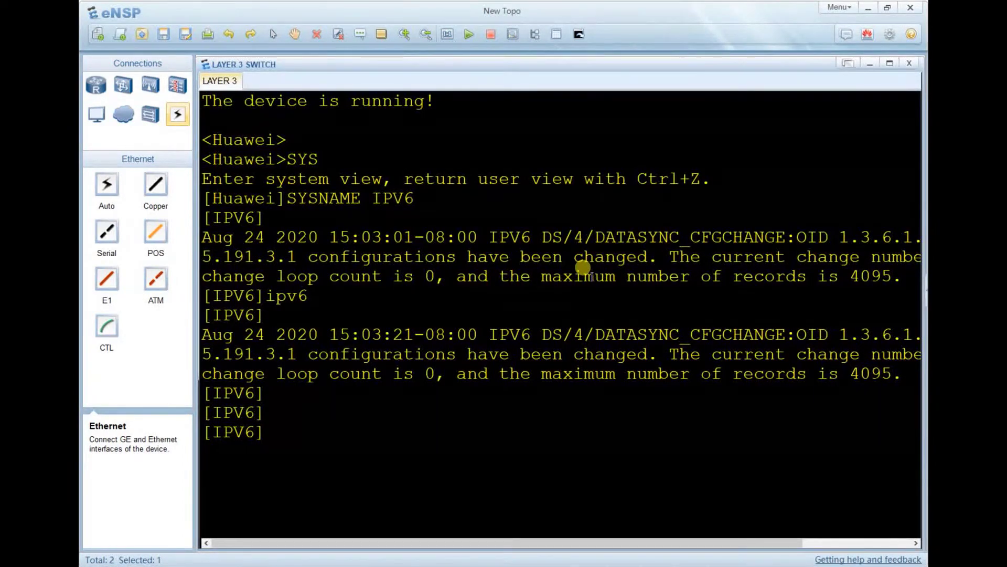
text(int vlan 1)
key(Return)
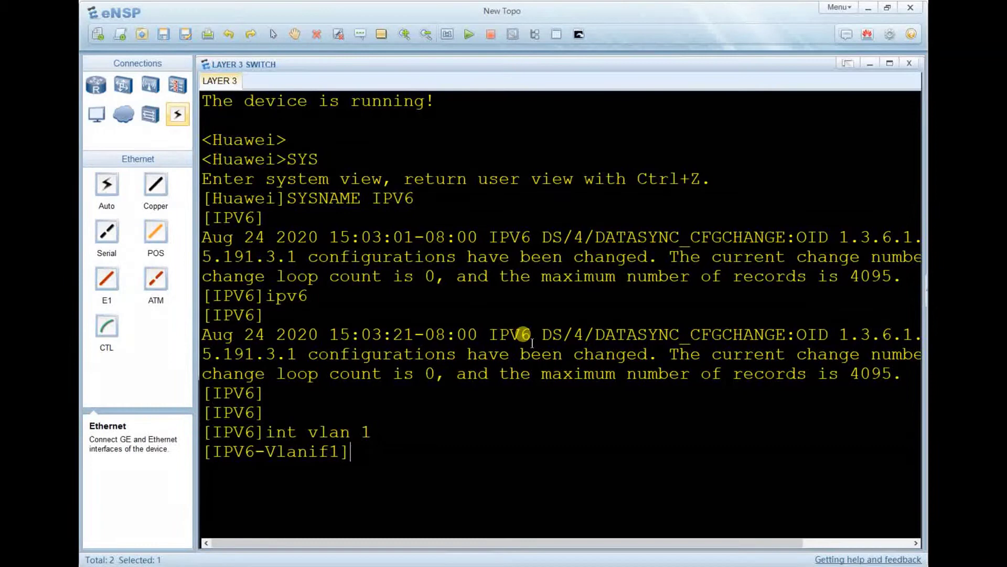
right_click(516, 318)
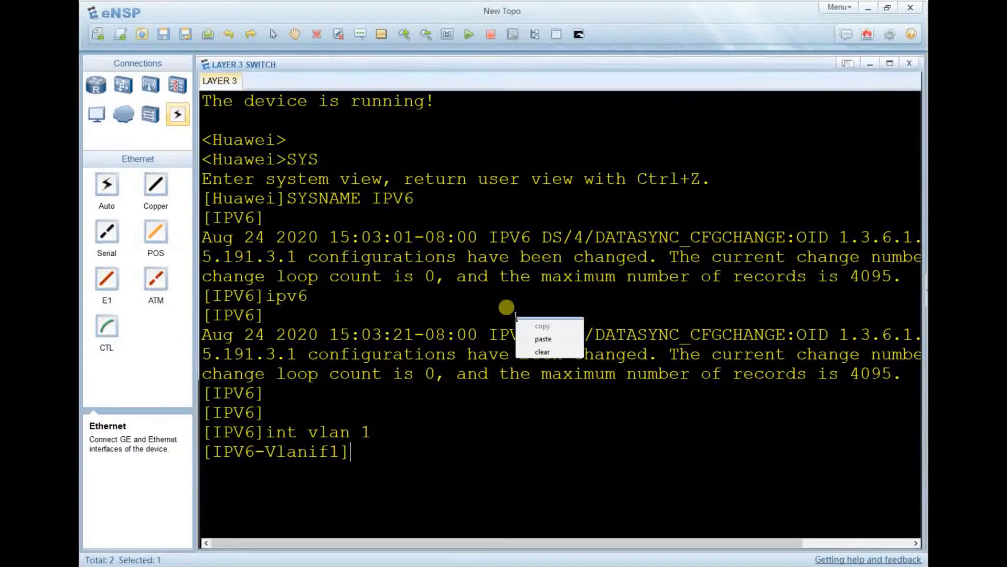
Clear the console and start an 'ipv6 address' command under Vlanif1
click(539, 352)
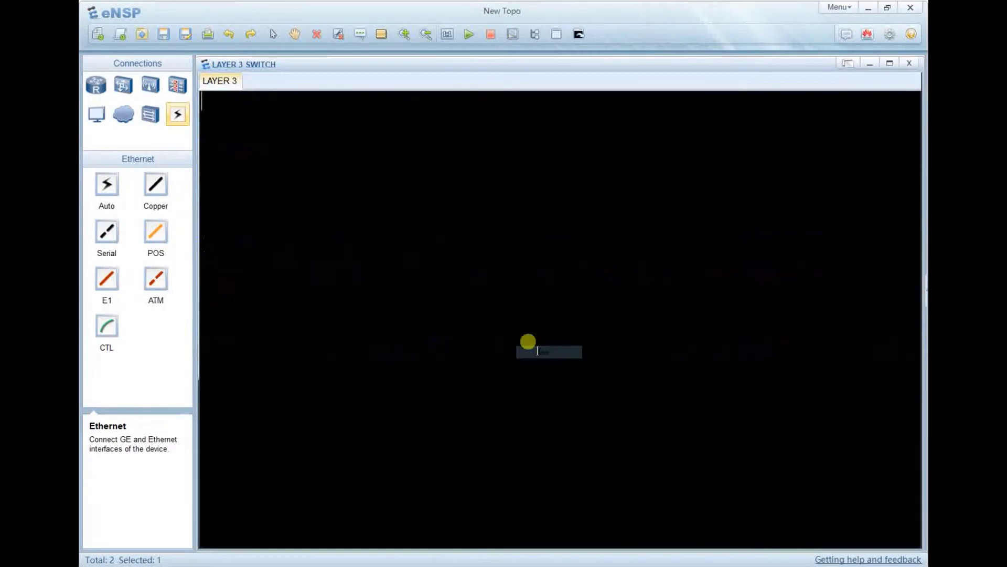
text(ipv)
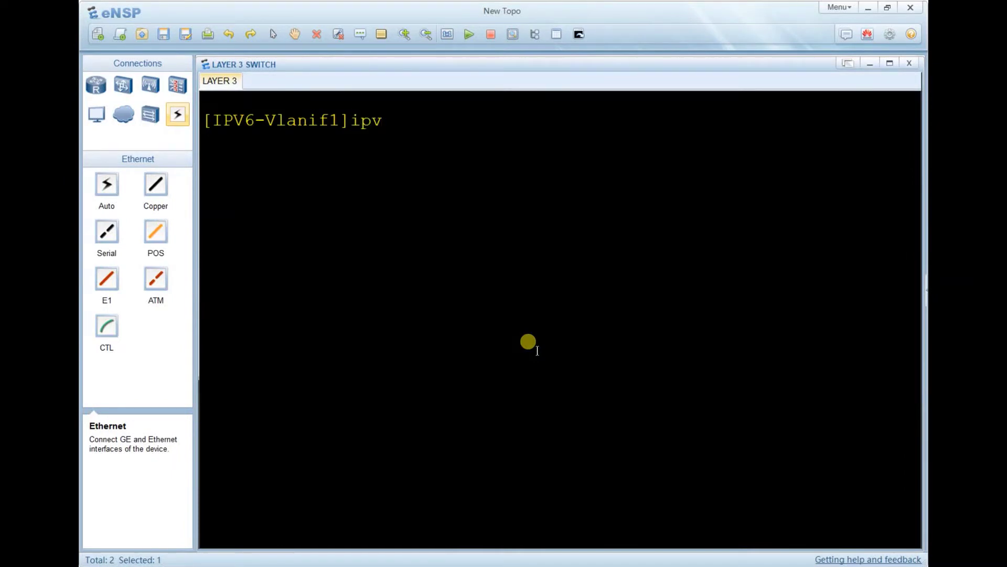
text(6 addd)
key(BackSpace)
key(BackSpace)
text(ress)
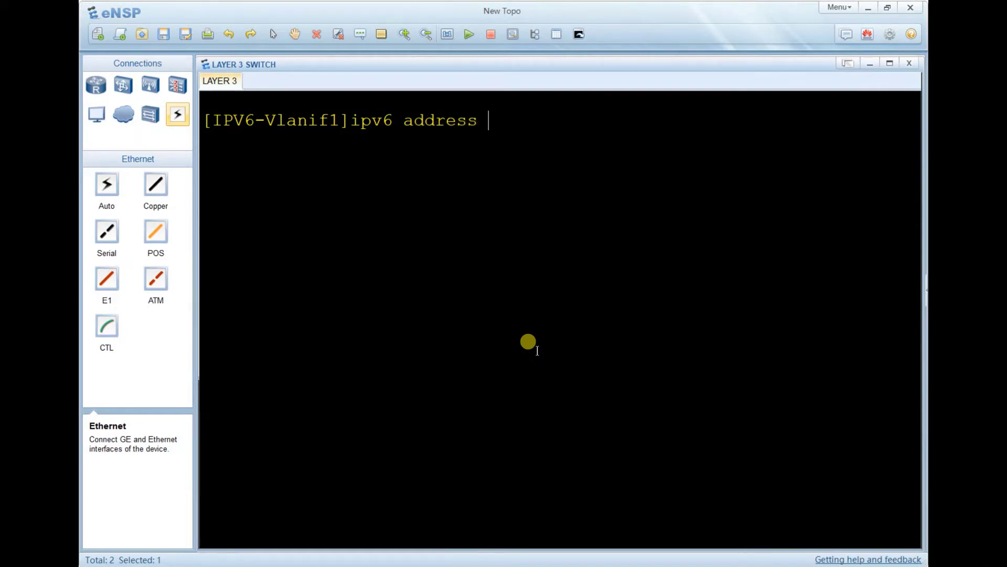
Copy FC21::1 64 from the topology label and submit it; the switch rejects the command
key(alt+Tab)
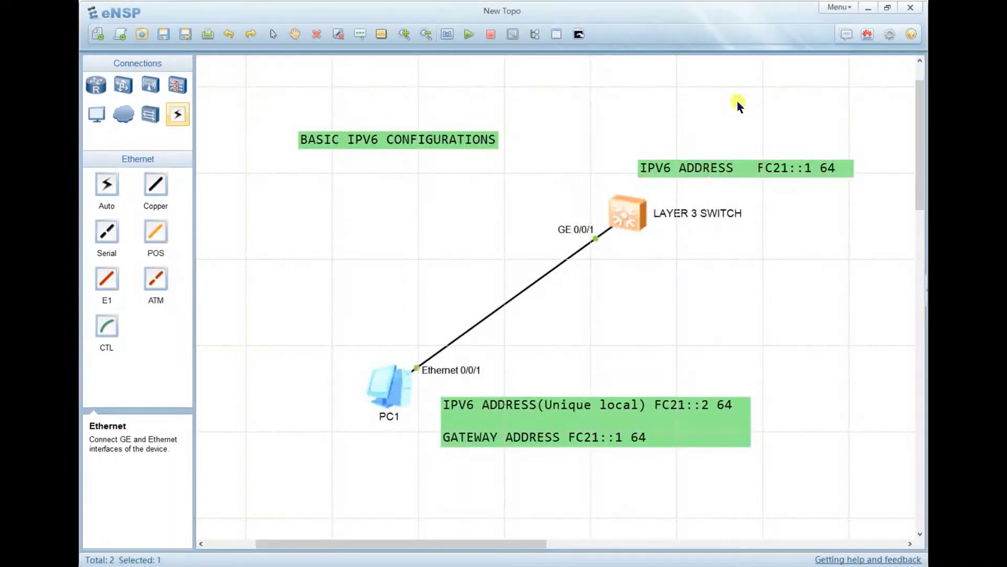
double_click(780, 168)
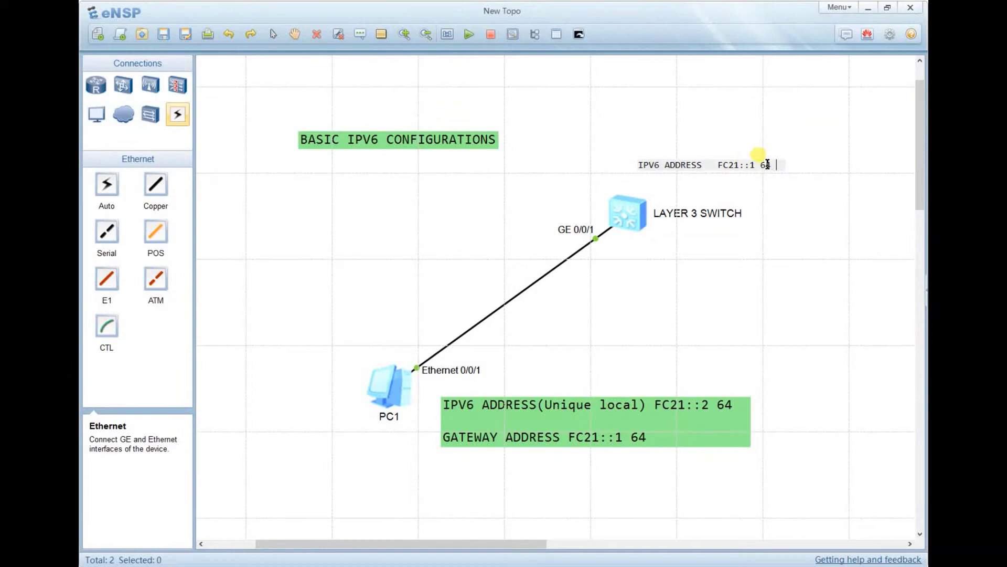
drag(770, 166, 720, 167)
key(ctrl+c)
key(alt+Tab)
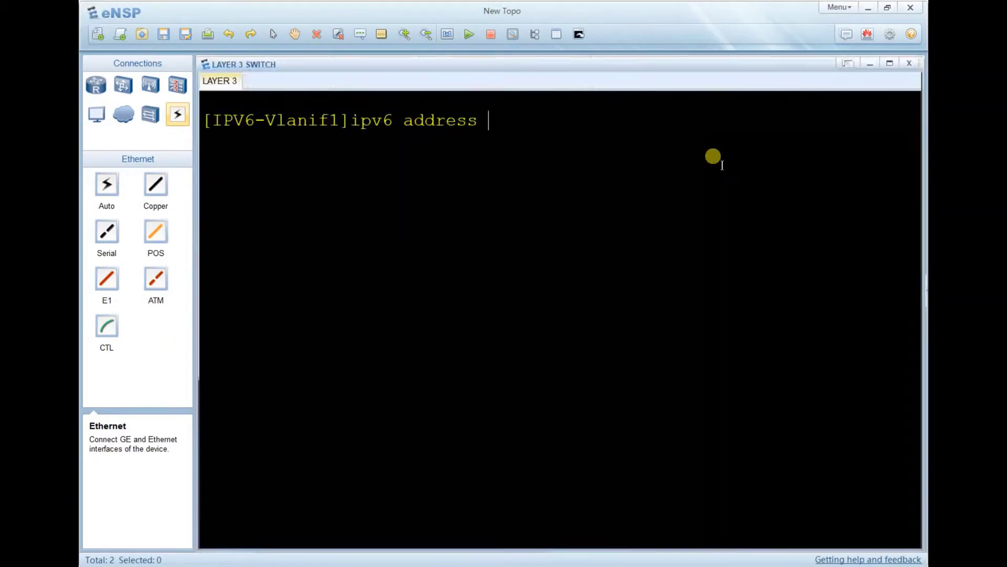
key(ctrl+v)
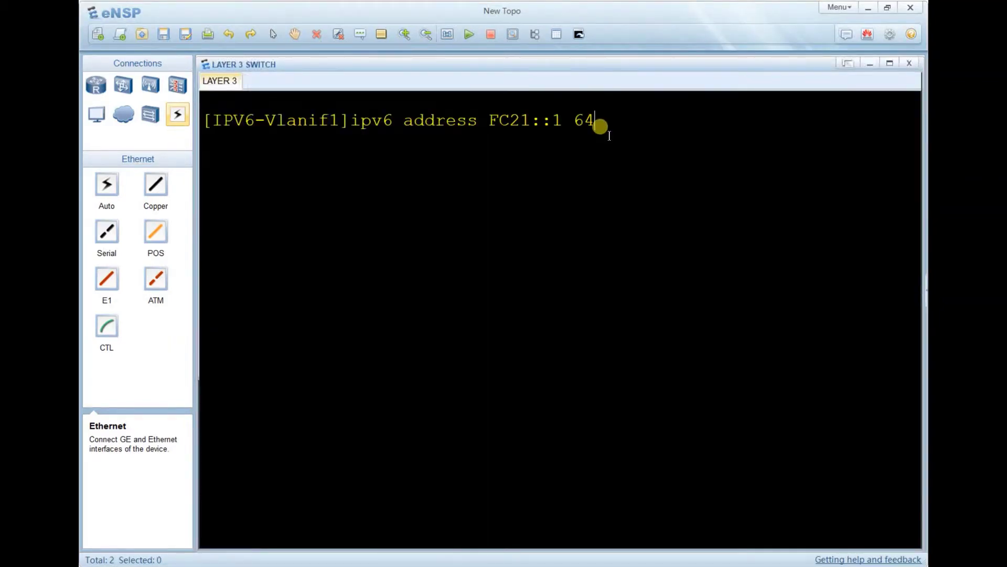
key(BackSpace)
key(BackSpace)
key(BackSpace)
text(/64)
key(BackSpace)
key(BackSpace)
key(BackSpace)
text(64)
key(Return)
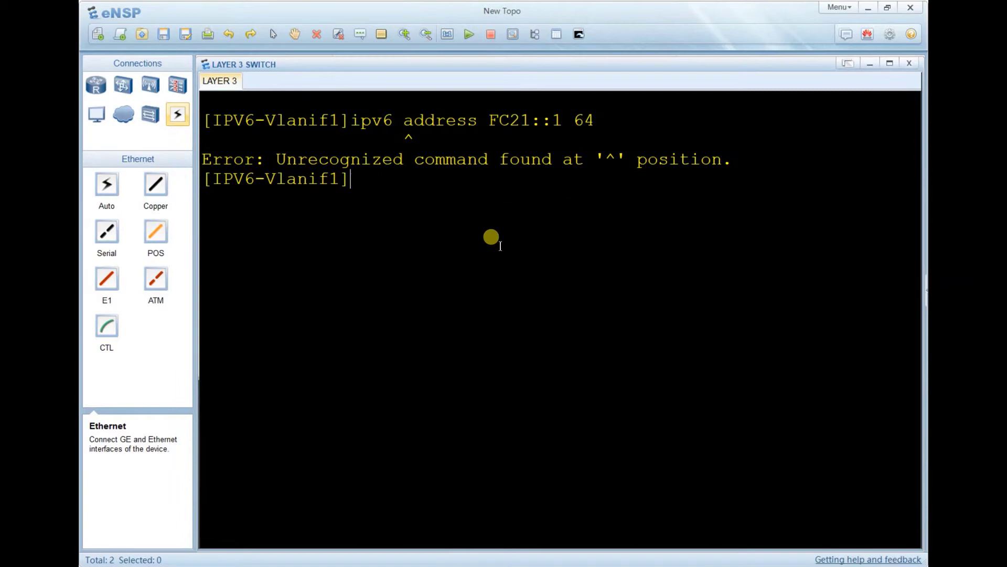
Enable IPv6 on the Vlanif1 interface with 'ipv6 enable'
text(ipv6 rnable)
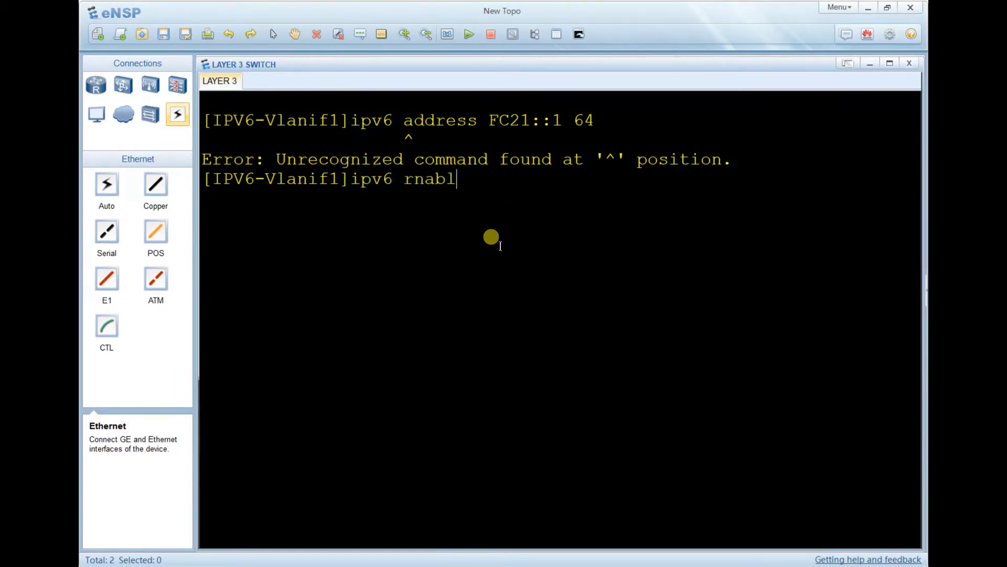
key(BackSpace)
key(BackSpace)
key(BackSpace)
key(BackSpace)
key(BackSpace)
key(BackSpace)
text(enable)
key(Return)
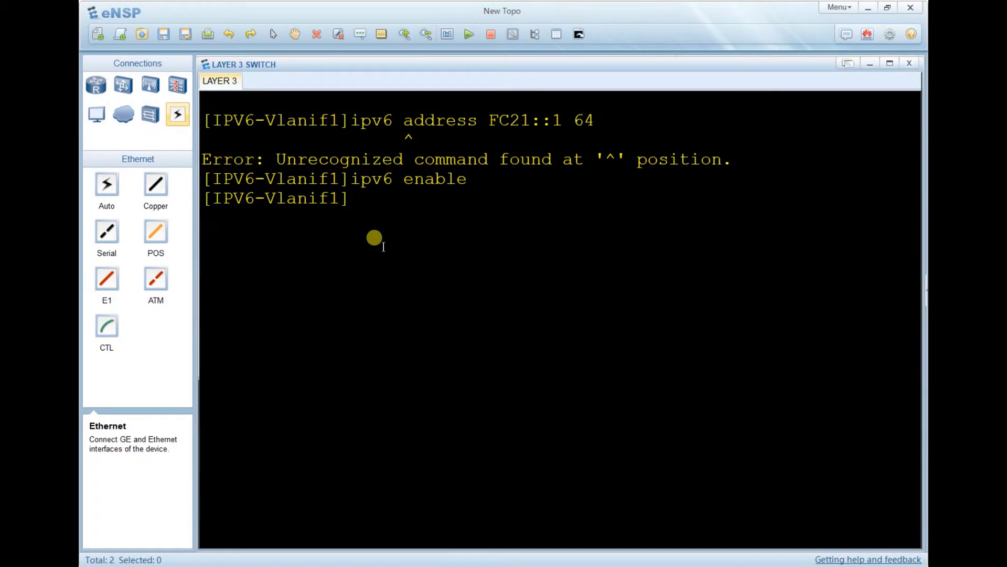
Rerun 'ipv6 address FC21::1 64' so Vlanif1 accepts the address and comes UP
key(Up)
key(Up)
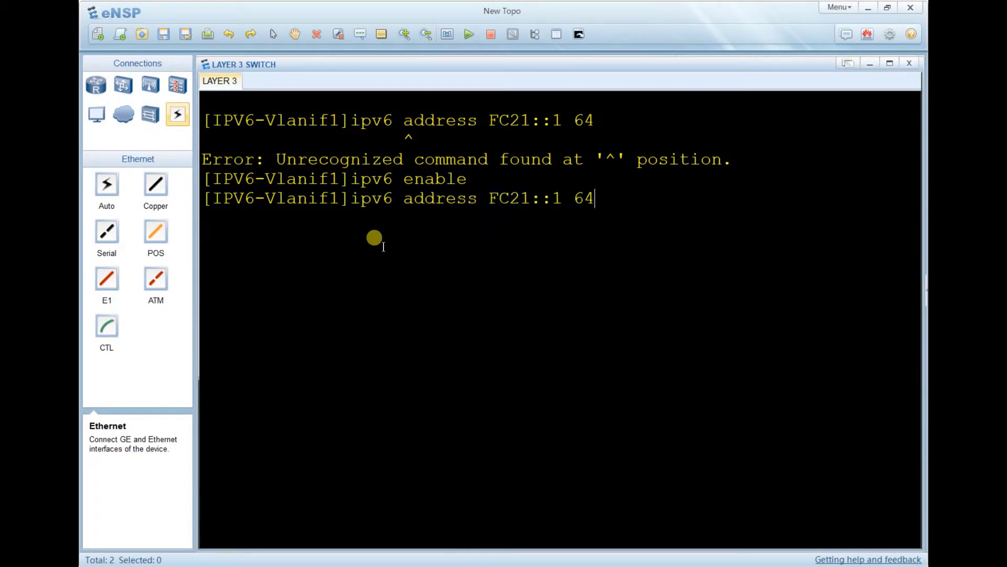
key(Return)
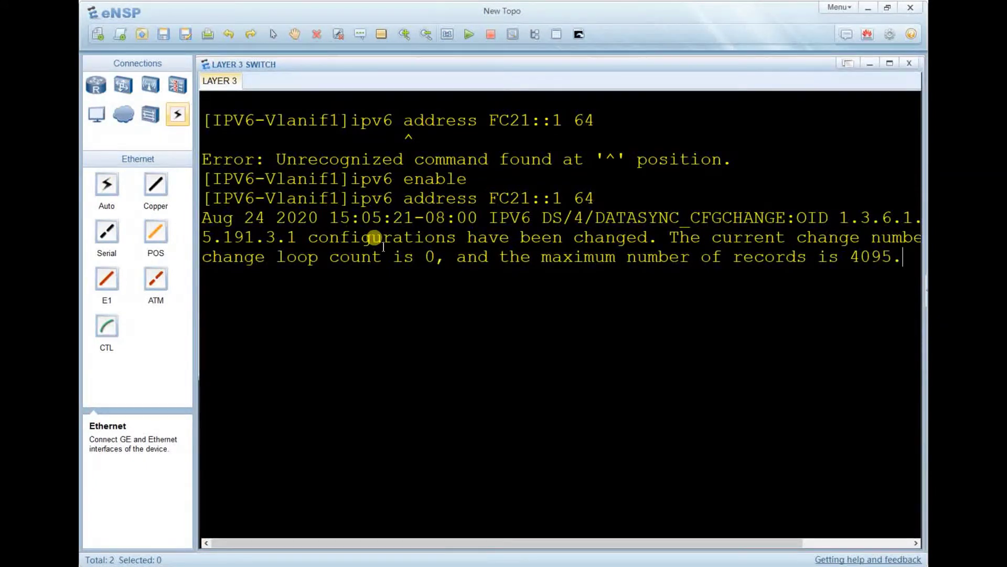
key(Up)
key(Return)
key(Up)
key(Return)
key(Up)
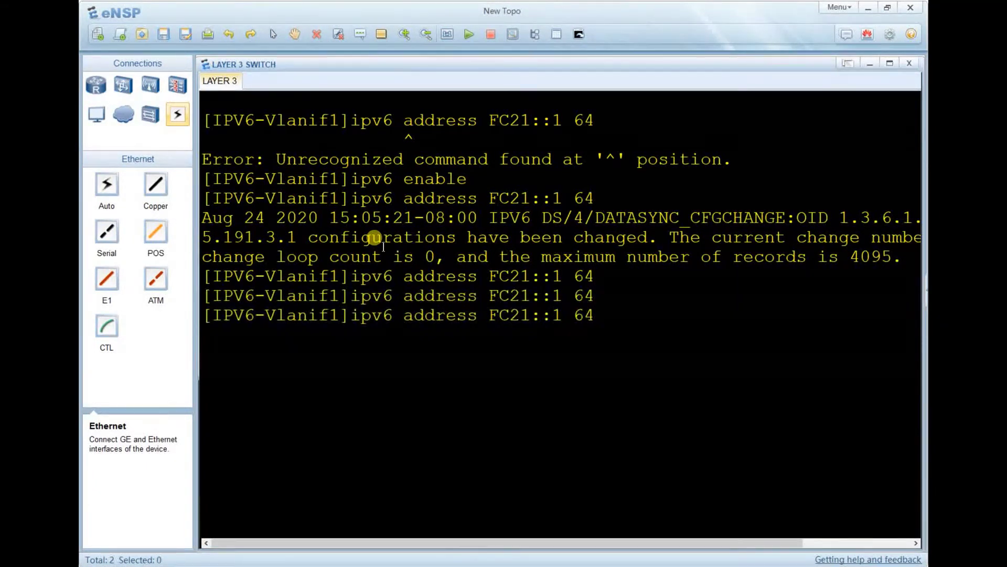
key(Return)
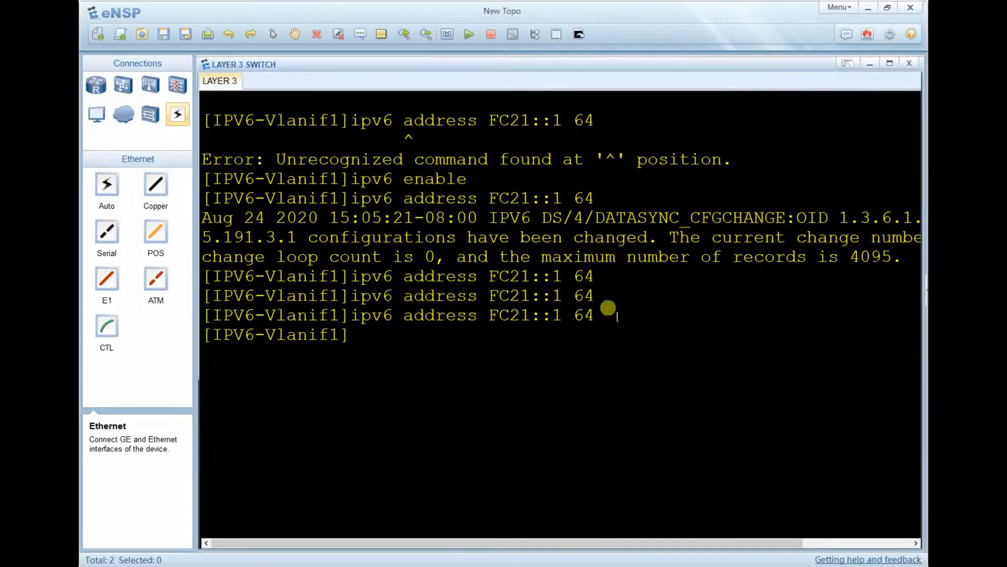
drag(595, 315, 359, 317)
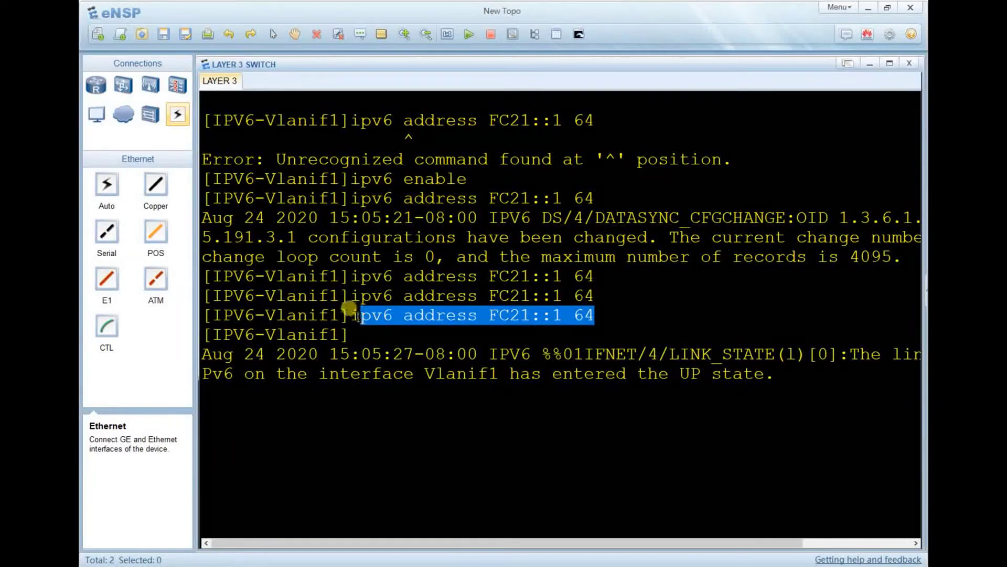
click(501, 324)
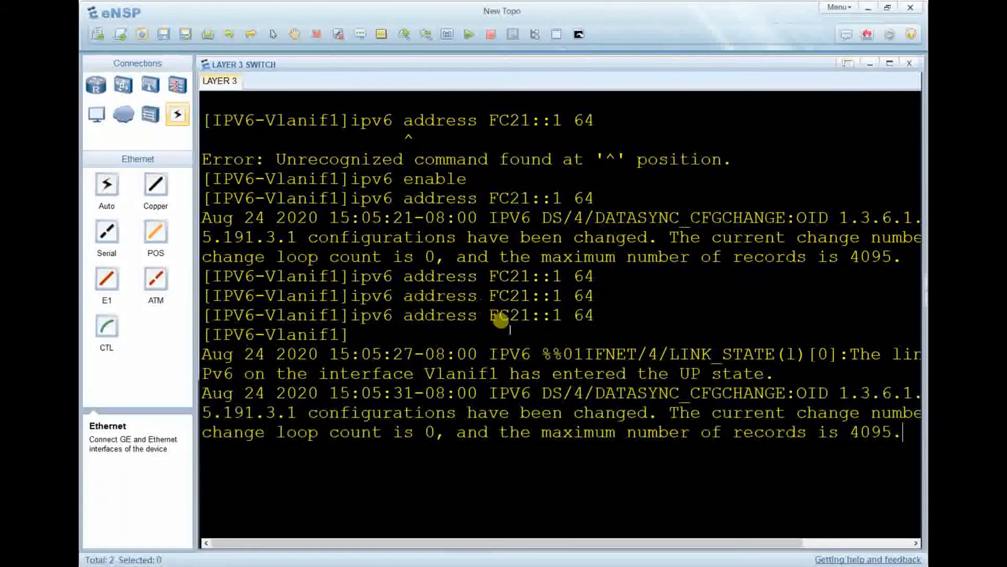
key(Return)
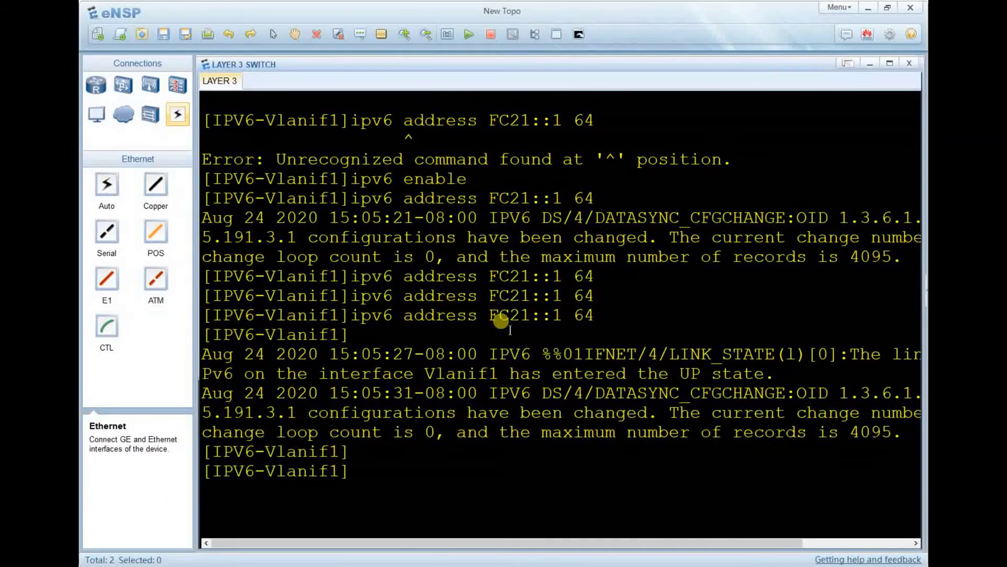
Clear the console and show Vlanif1's configuration with 'dis this'
right_click(563, 408)
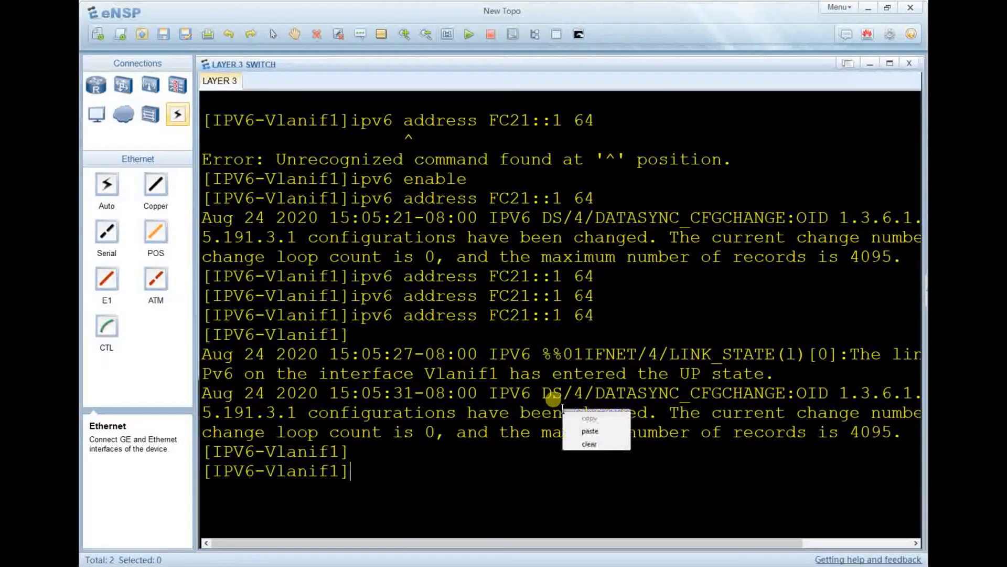
click(586, 440)
key(Return)
key(Return)
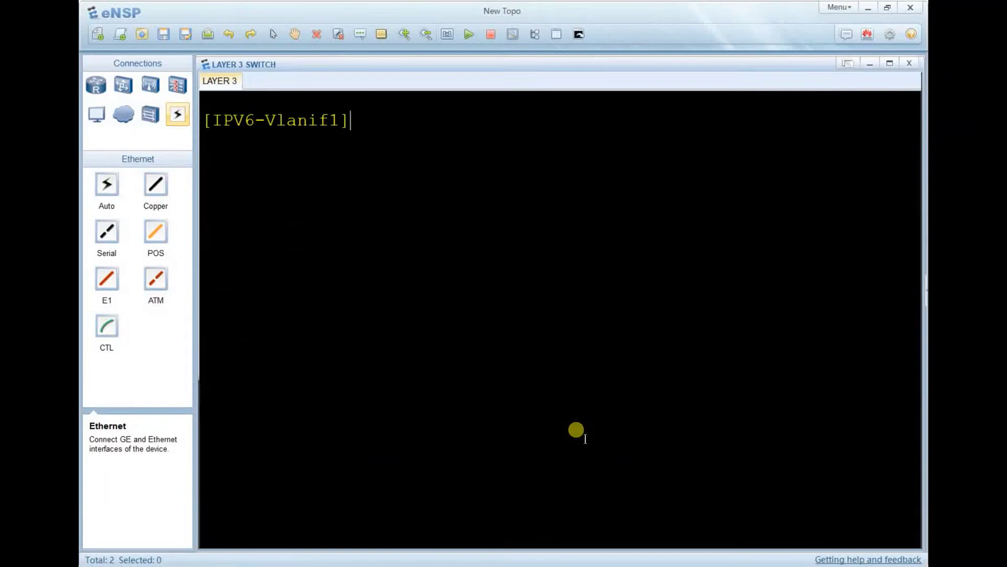
text(dis this)
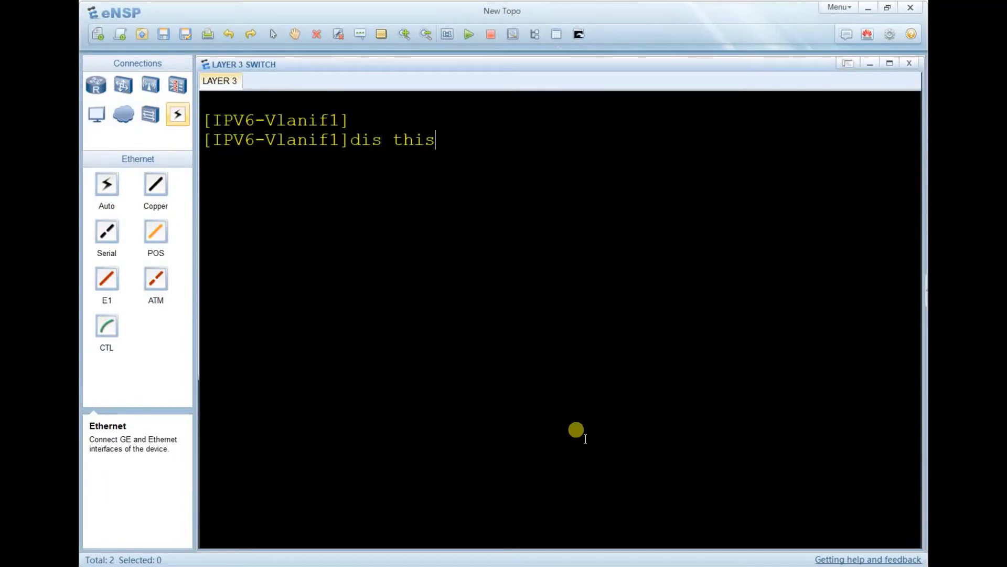
key(Return)
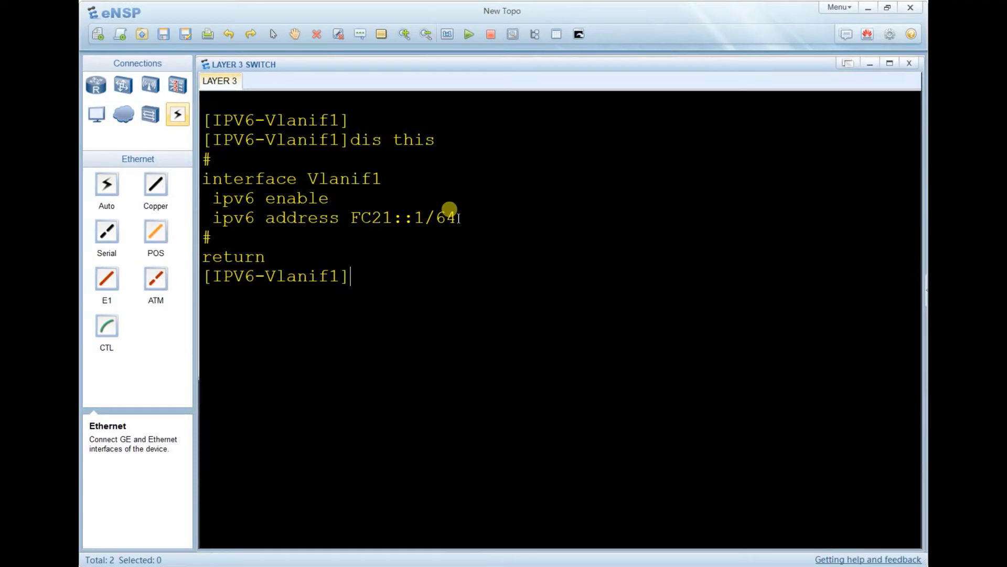
List the port VLAN table with 'dis port vlan', showing all ports hybrid with PVID 1
text(dis port vlan)
key(Return)
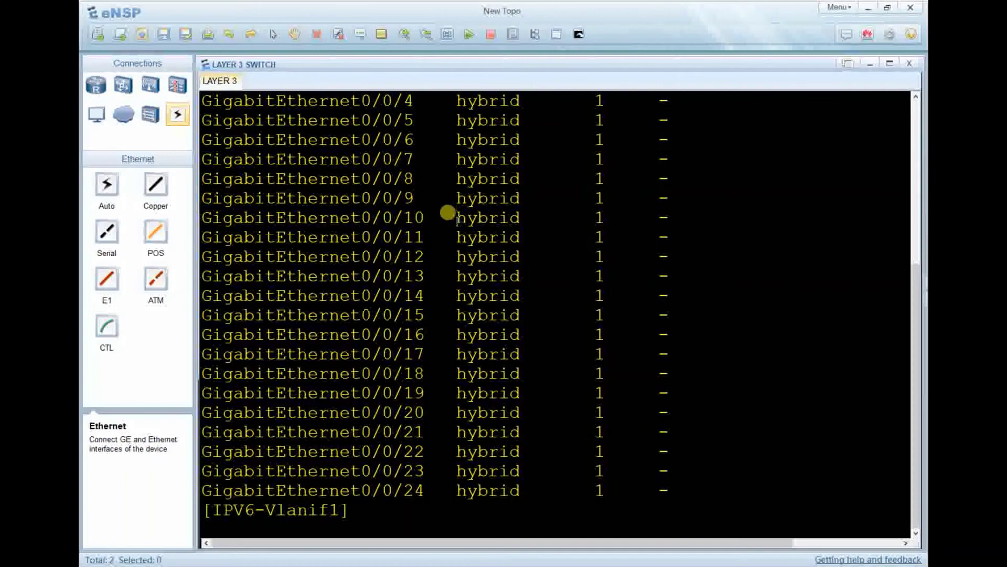
scroll(447, 213, up, 5)
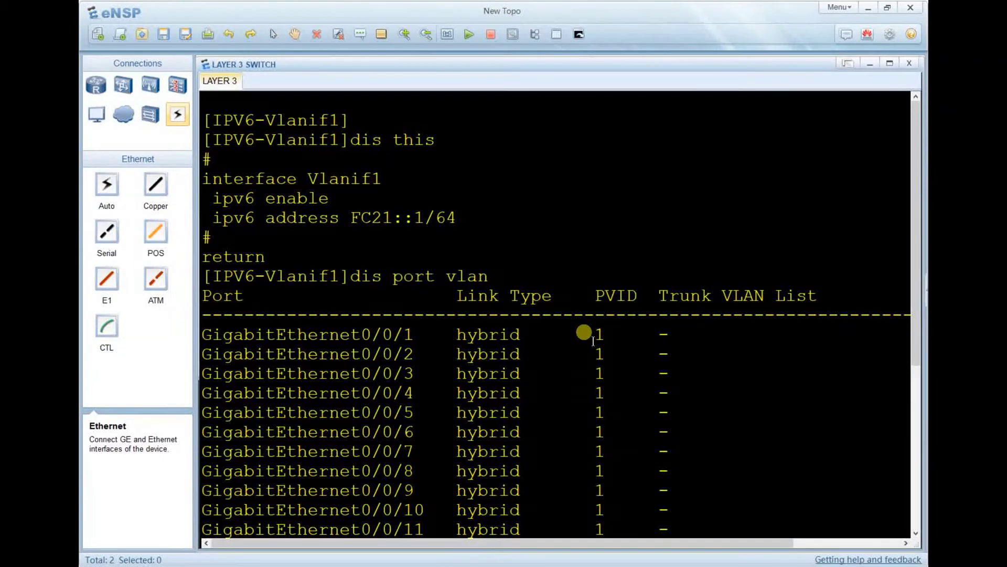
Copy the FC21::2 64 note beside PC1 and open PC1's Basic Config window
key(alt+Tab)
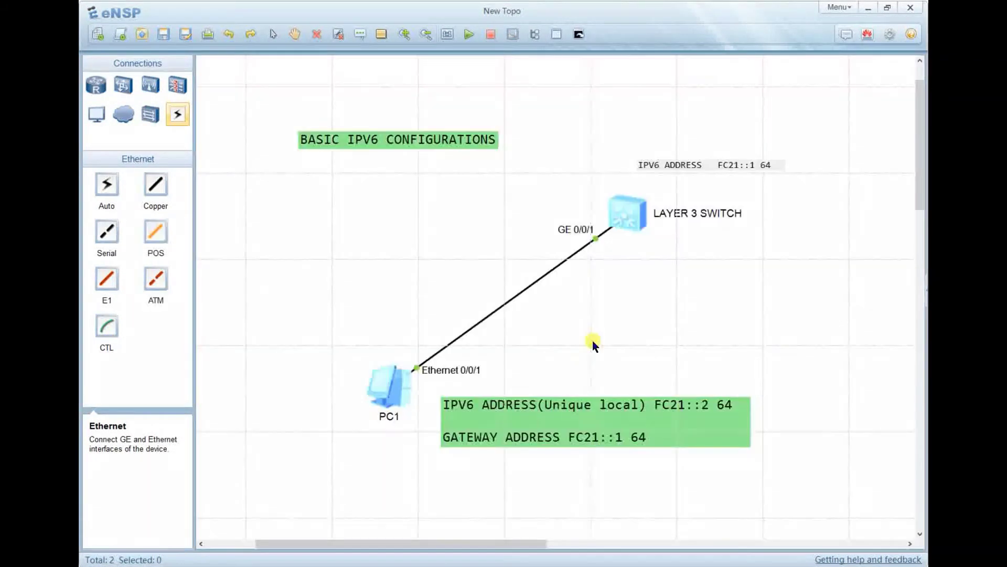
double_click(392, 392)
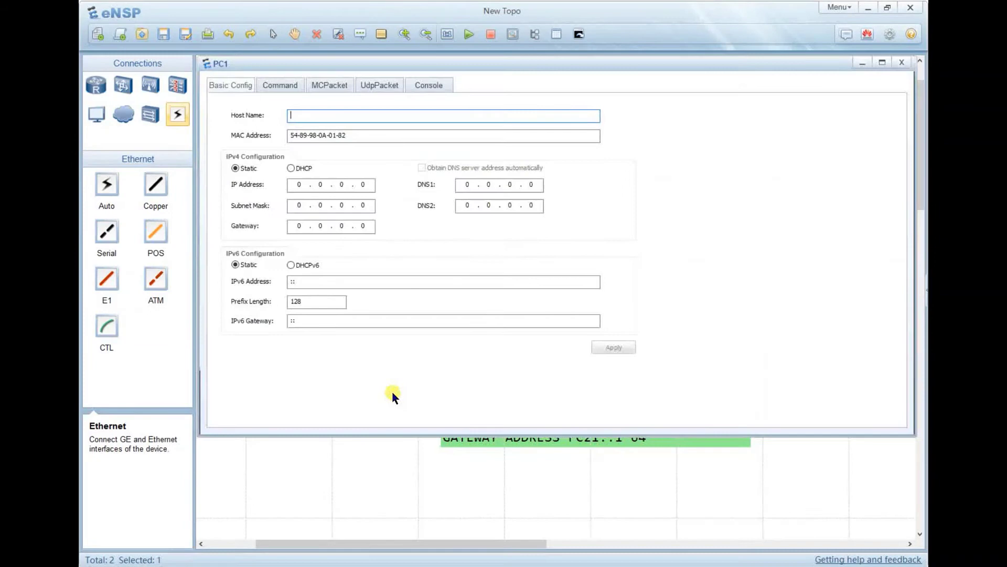
key(Escape)
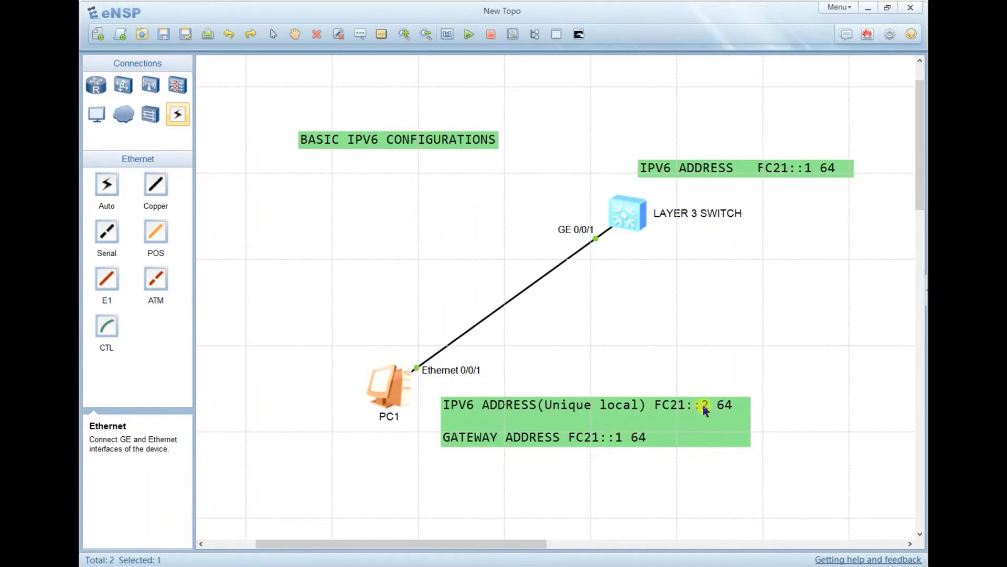
double_click(684, 408)
drag(642, 402, 583, 400)
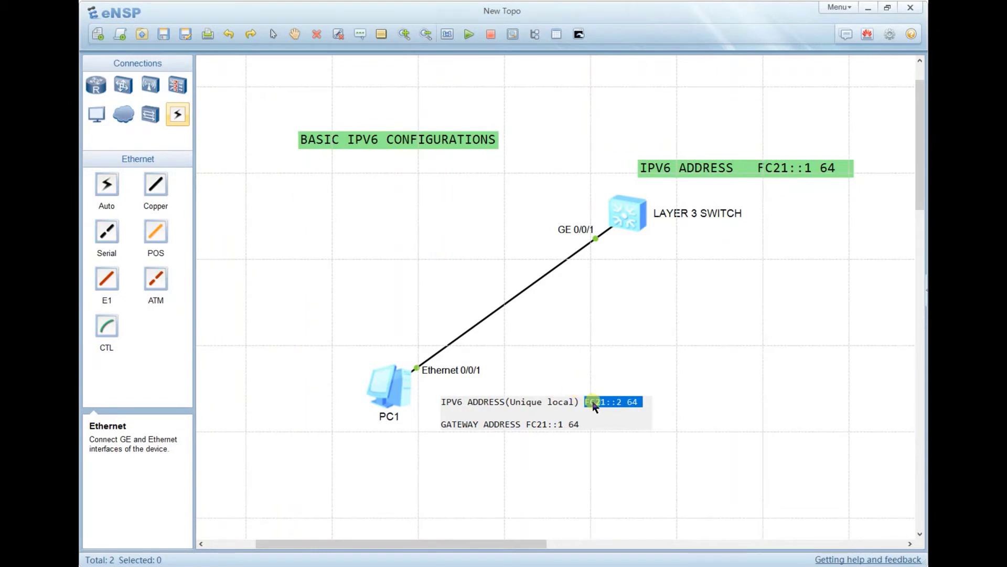
click(668, 367)
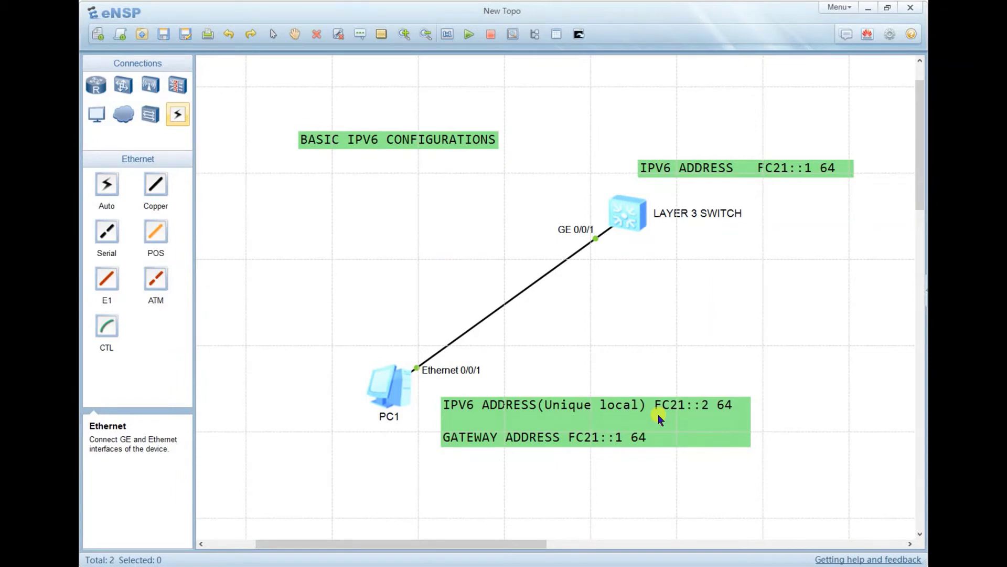
double_click(376, 382)
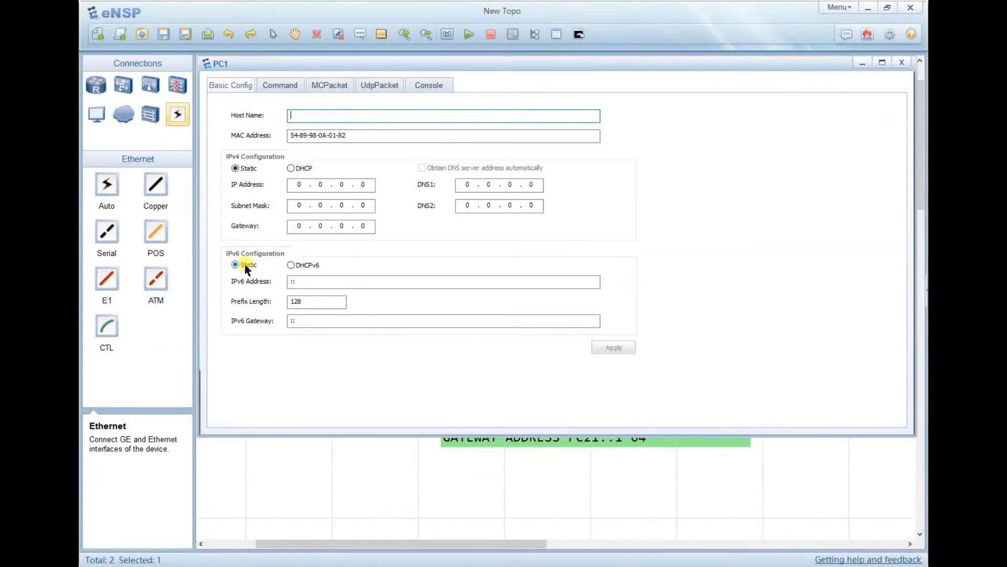
Enter PC1's IPv6 address FC21::2 with prefix length 64
click(311, 281)
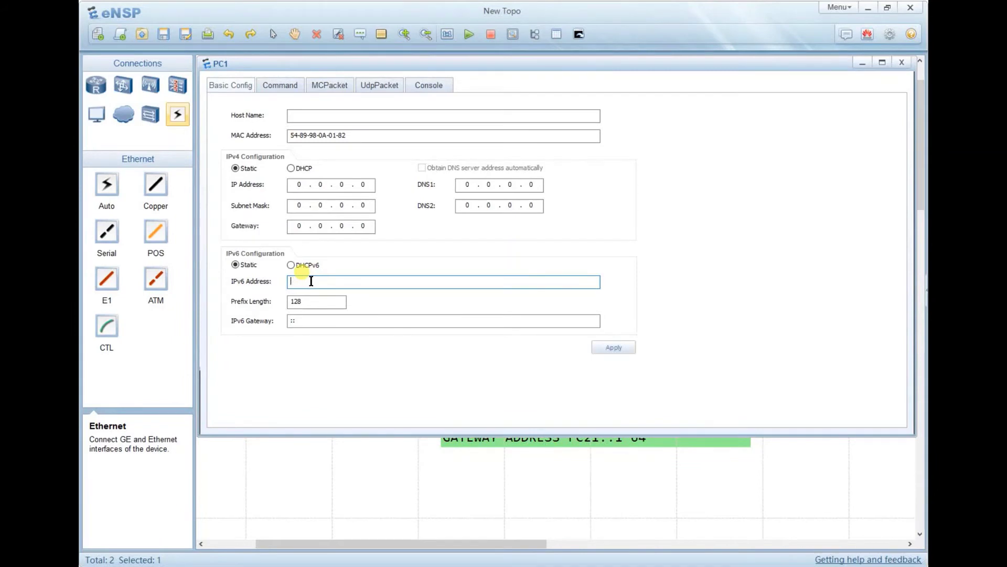
click(311, 281)
text(FC21::1 64)
click(340, 278)
click(305, 302)
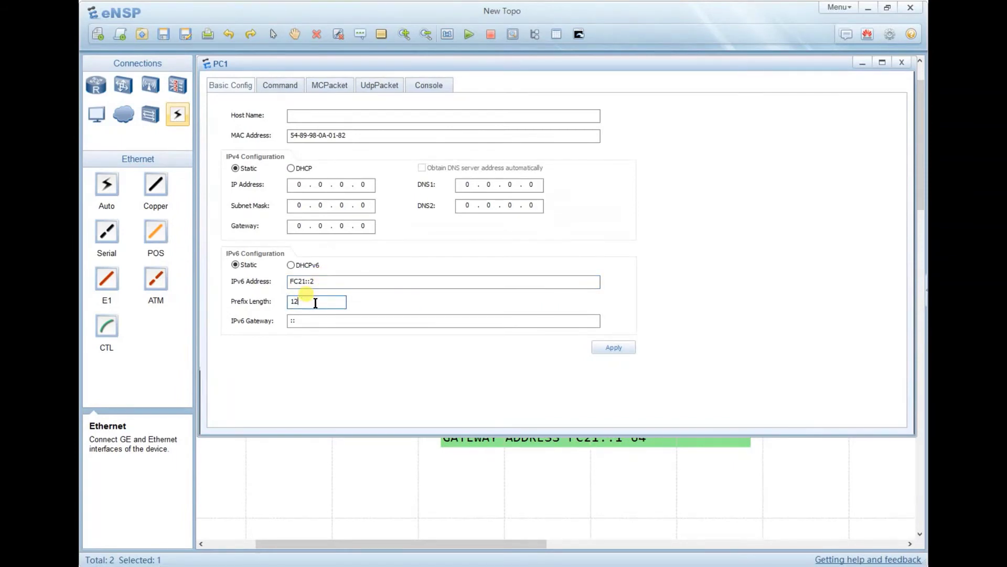
text(64)
click(314, 321)
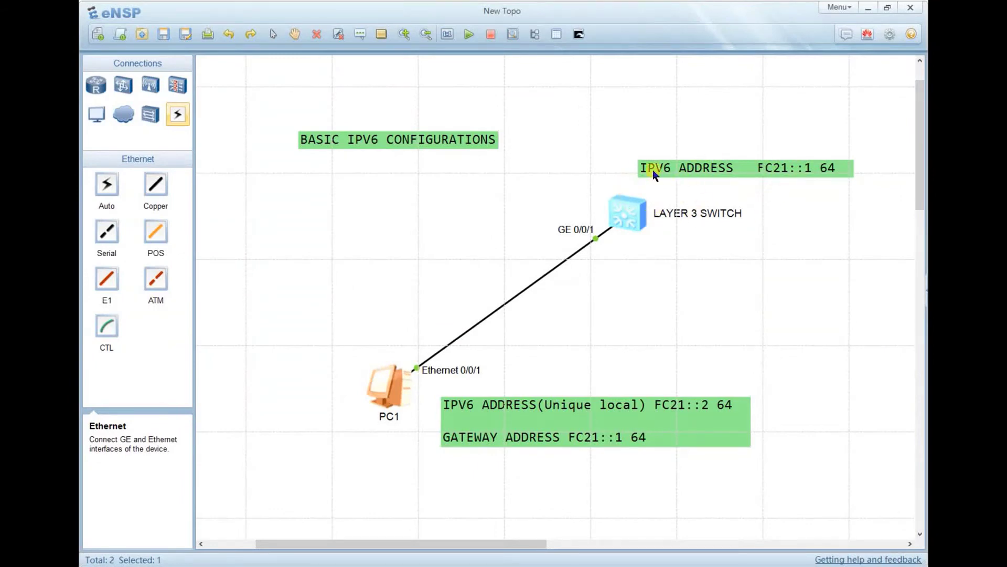
Set PC1's IPv6 gateway to FC21::1 and apply the settings
key(alt+Tab)
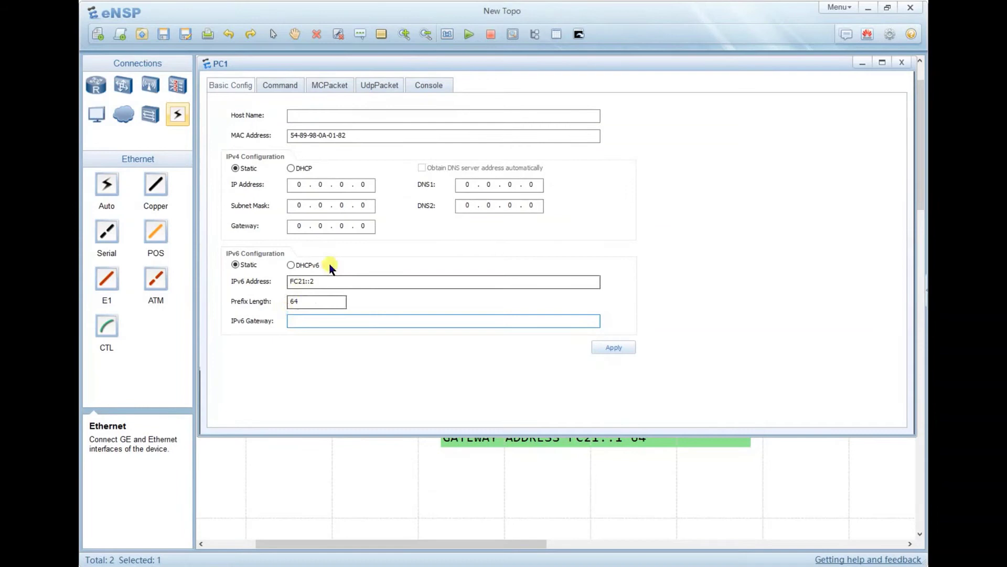
drag(314, 282, 267, 284)
key(ctrl+c)
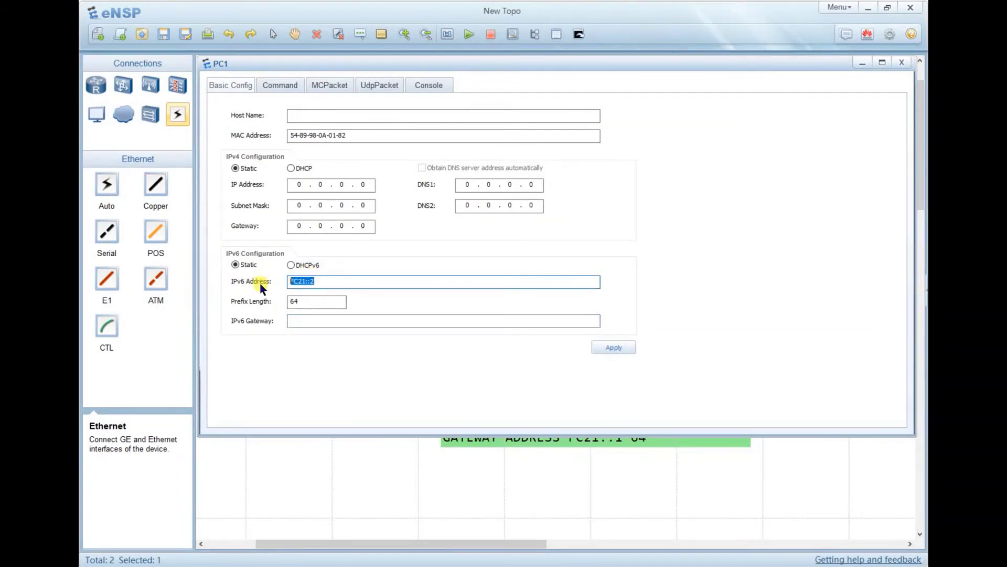
click(291, 320)
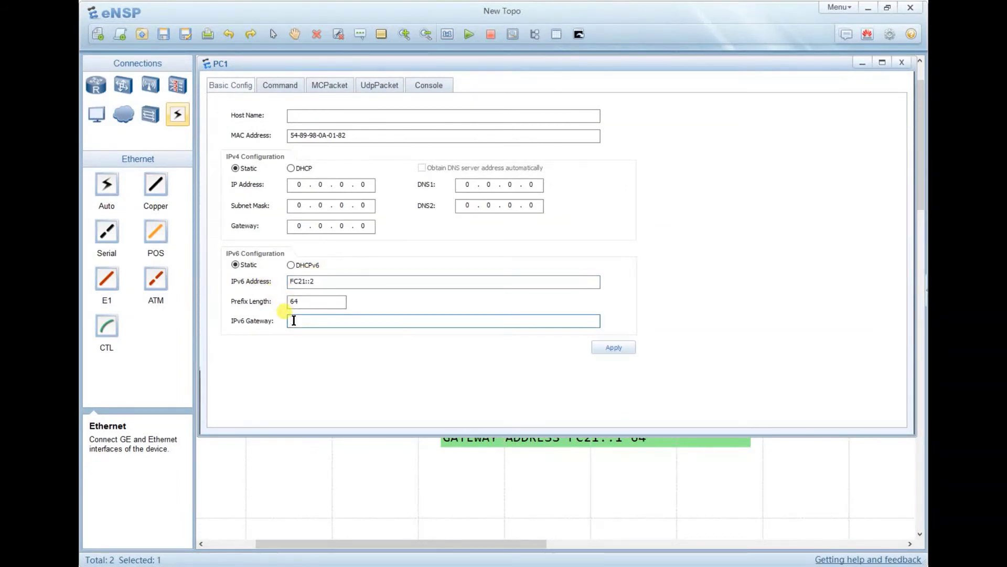
key(ctrl+v)
key(BackSpace)
click(609, 347)
Close PC1's settings, then reopen PC1 on its Command tab
click(863, 63)
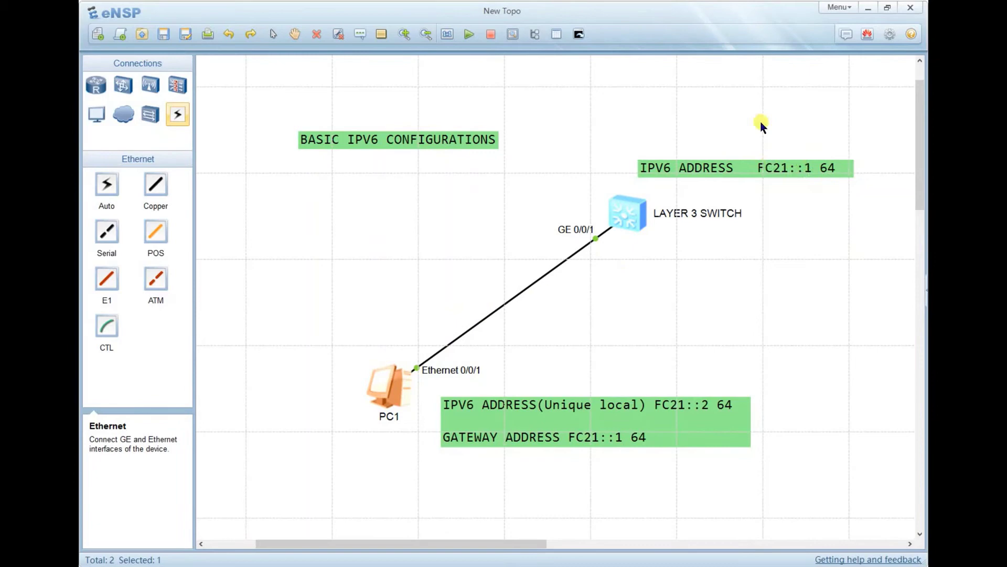
double_click(389, 385)
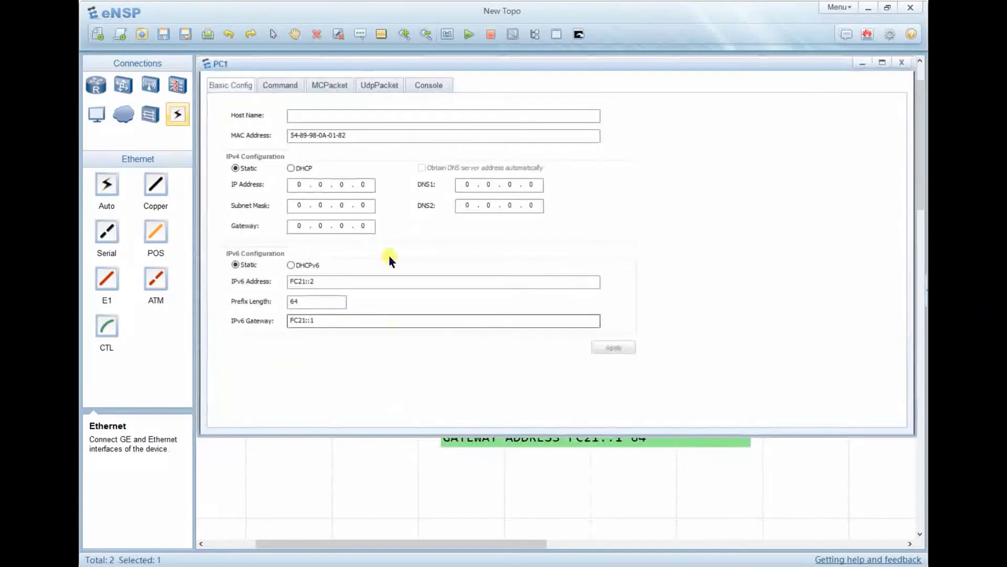
click(266, 85)
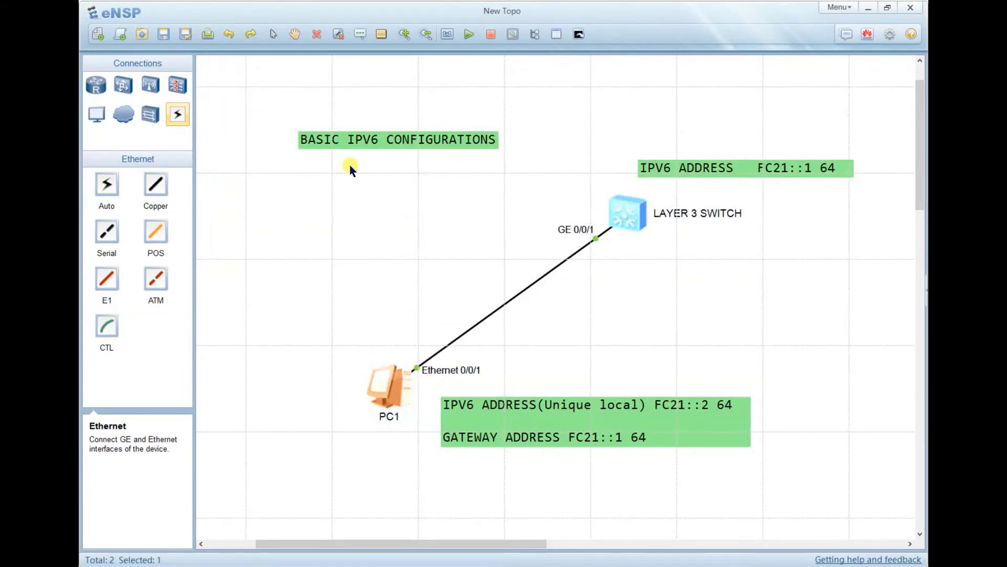
Review the enable-IPv6 and PING IPV6 roadmap steps in Notepad, then reopen PC1's terminal
key(alt+Tab)
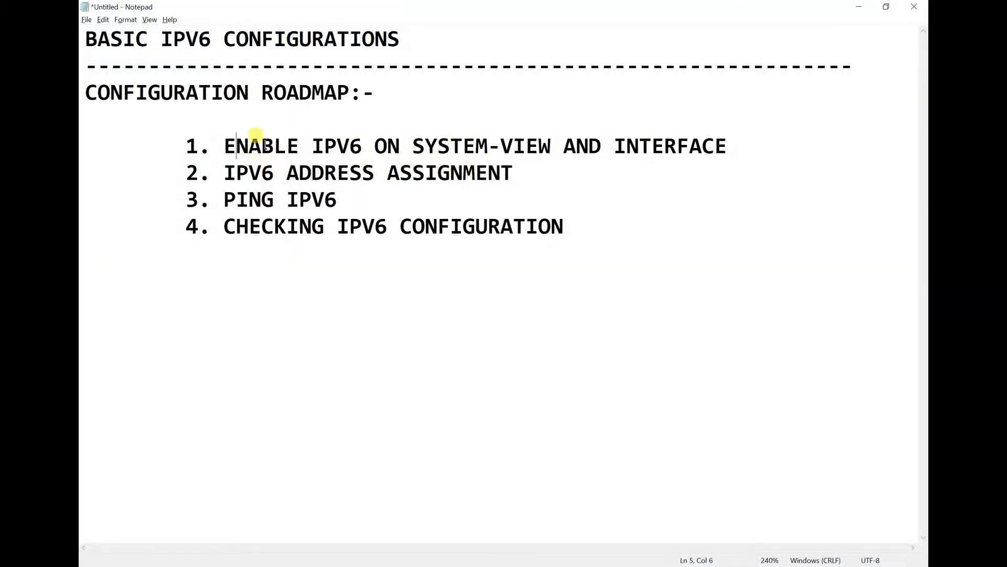
drag(236, 147, 380, 147)
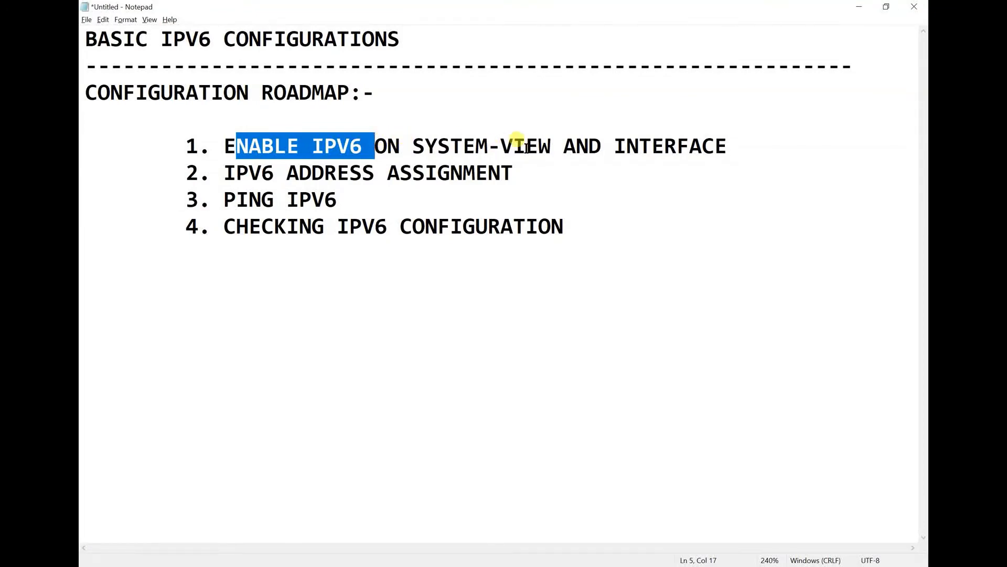
click(626, 146)
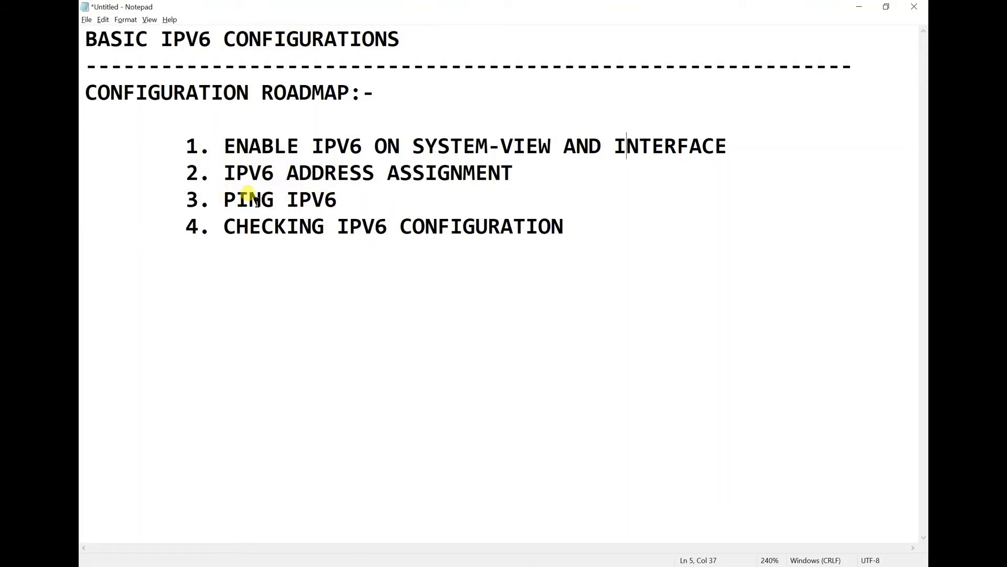
drag(335, 201, 235, 201)
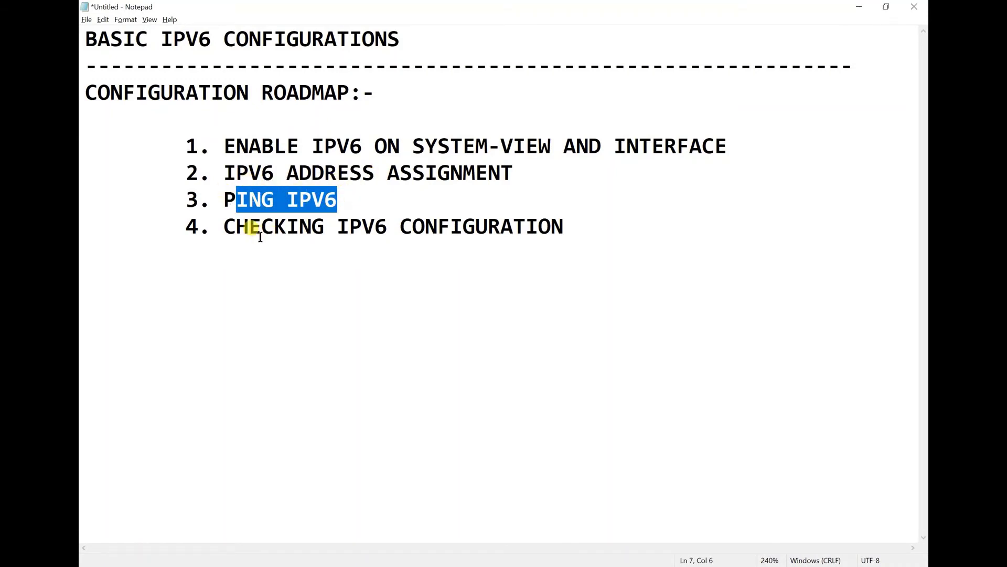
key(alt+Tab)
double_click(388, 390)
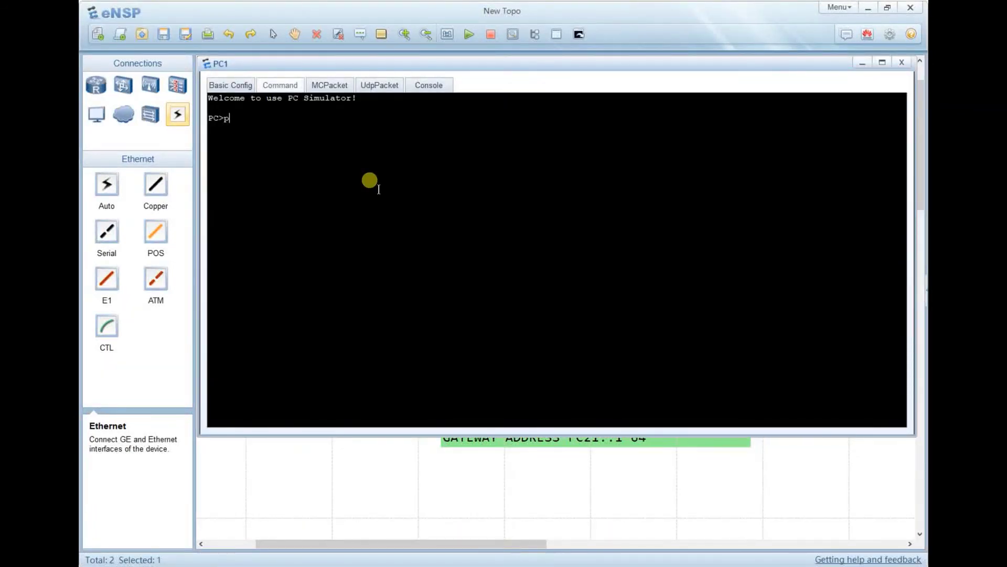
Ping FC21::1 from PC1, getting 5/5 replies with 0% loss, then close PC1's window
text(ping)
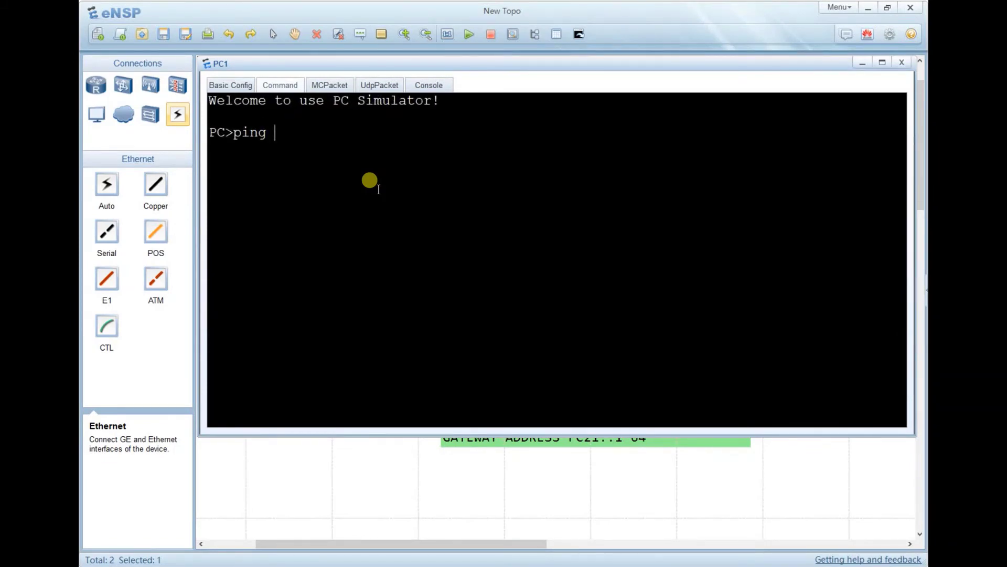
key(ctrl+v)
text(1)
key(Return)
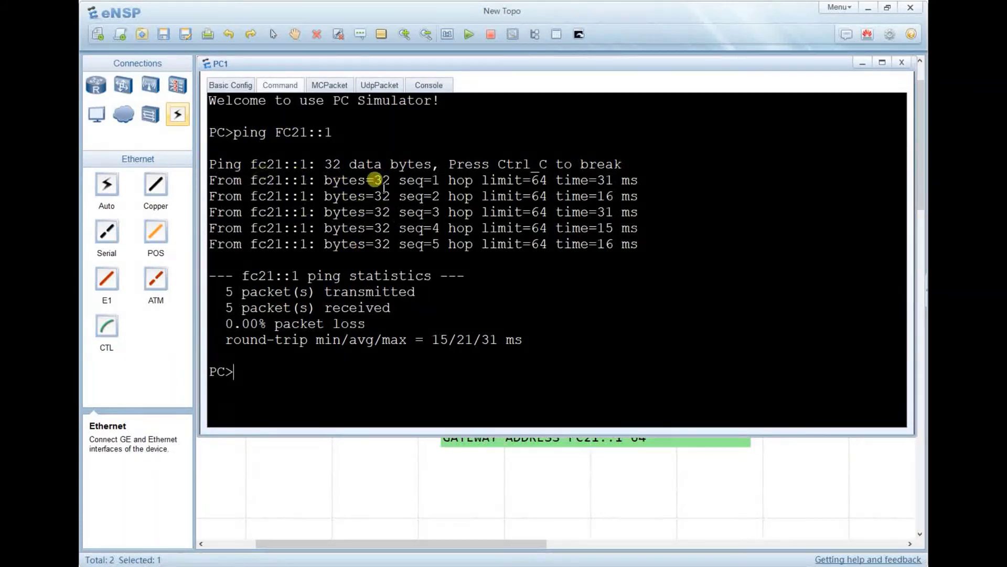
key(alt+F4)
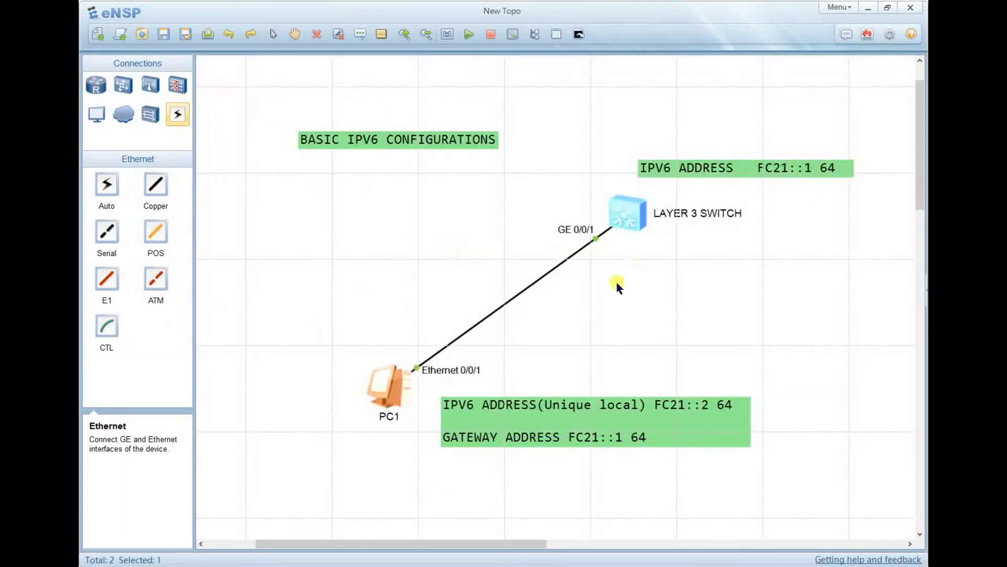
Open the switch console, clear it, and quit the Vlanif1 interface back to system view
double_click(630, 215)
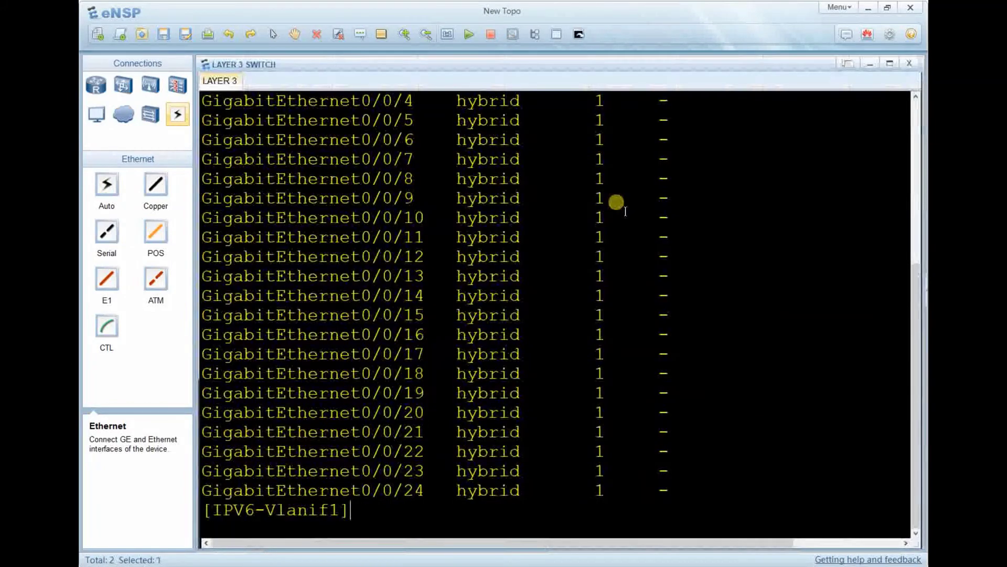
key(Return)
key(Return)
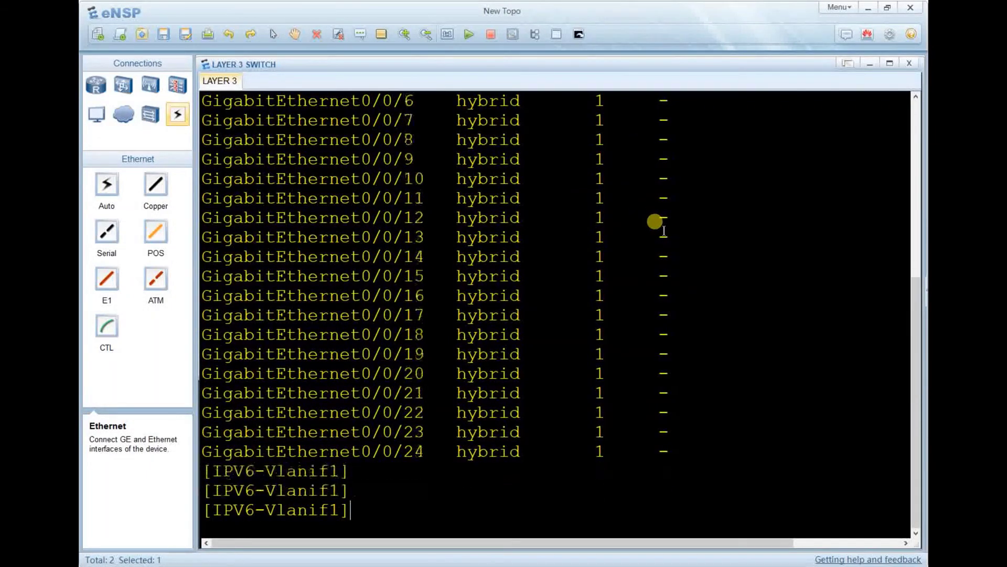
right_click(615, 256)
click(644, 294)
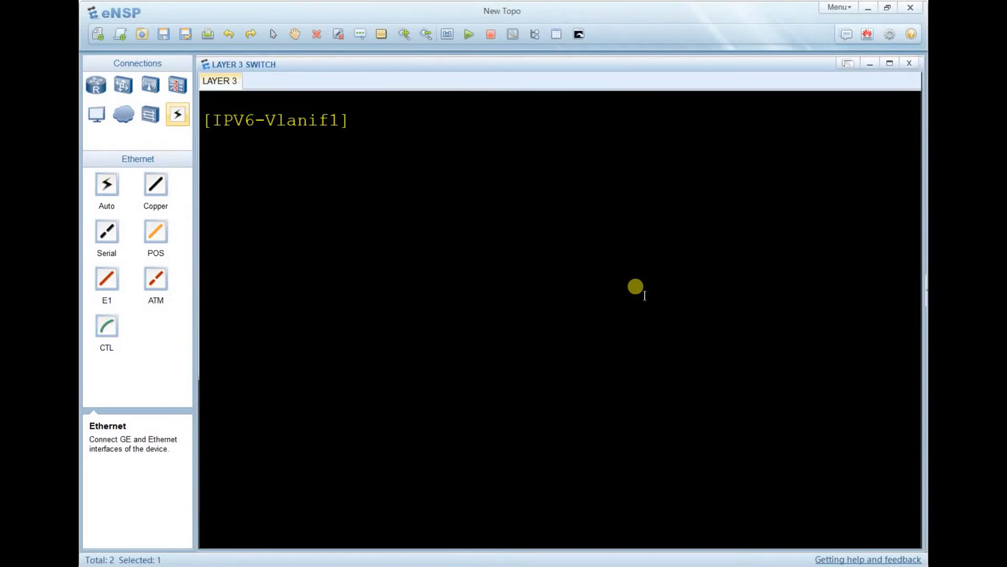
text(quit)
key(Return)
Return to the <IPV6> user view, clear the console, and start entering ping FC21::2
right_click(487, 304)
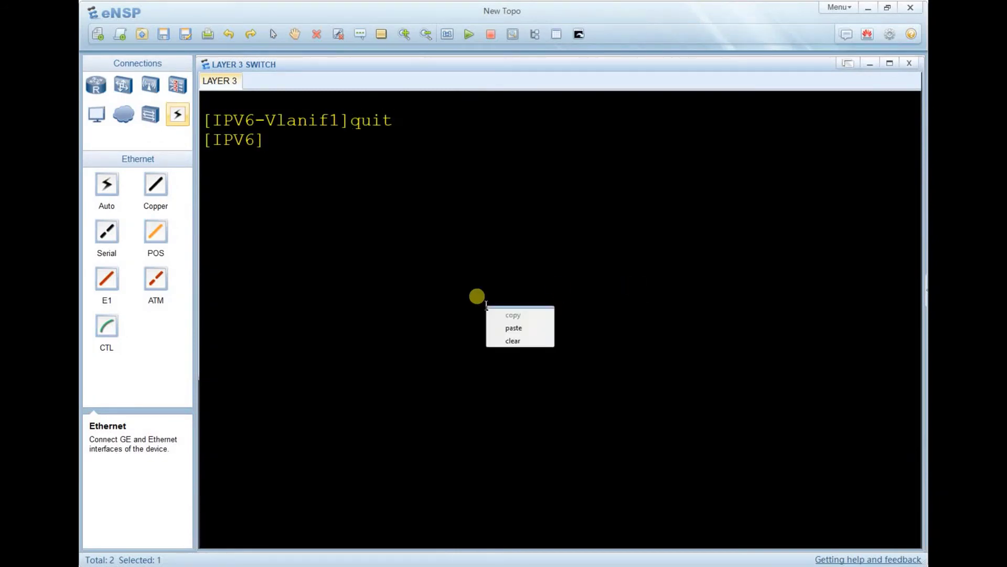
click(451, 263)
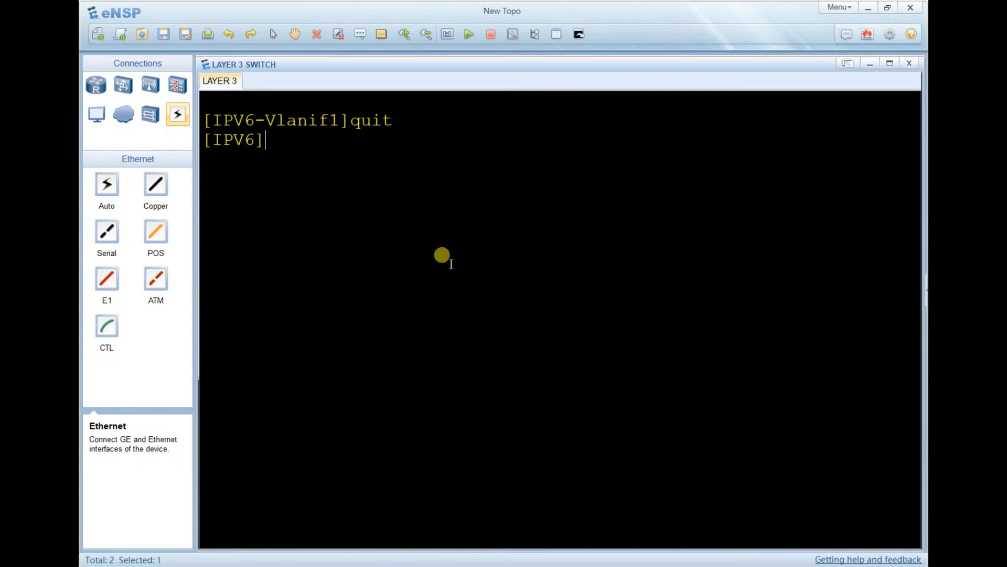
text(q)
key(Return)
right_click(393, 253)
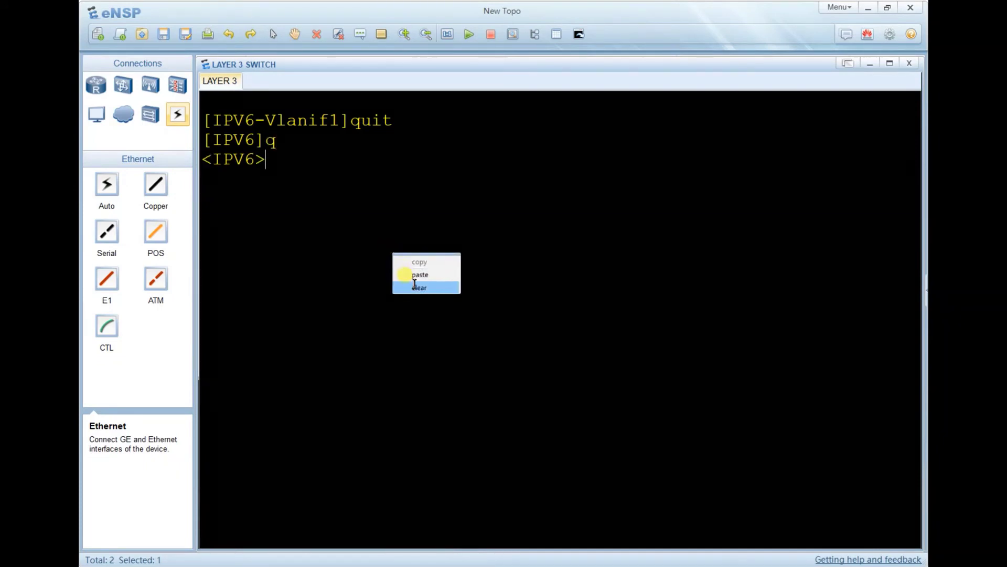
click(415, 288)
text(ping)
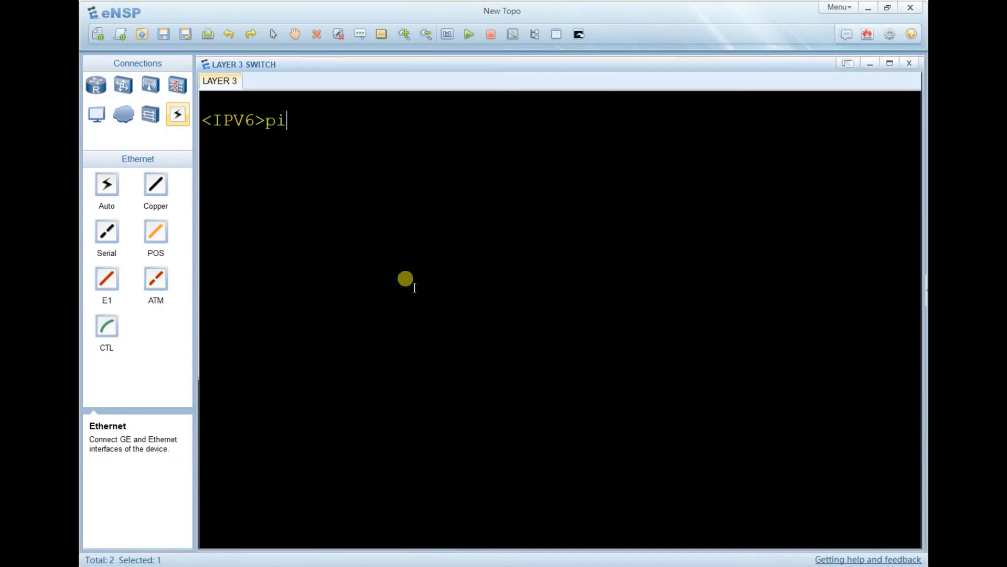
text( FC21::2)
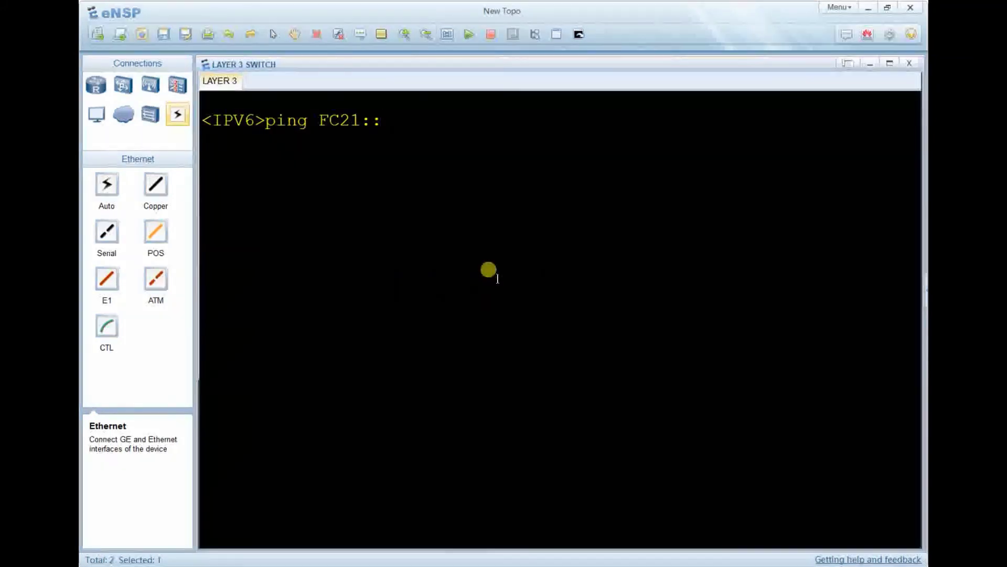
Ping FC21::2, then rerun it as ping ipv6 FC21::2 for 5/5 replies with 0% loss
text(2)
key(Return)
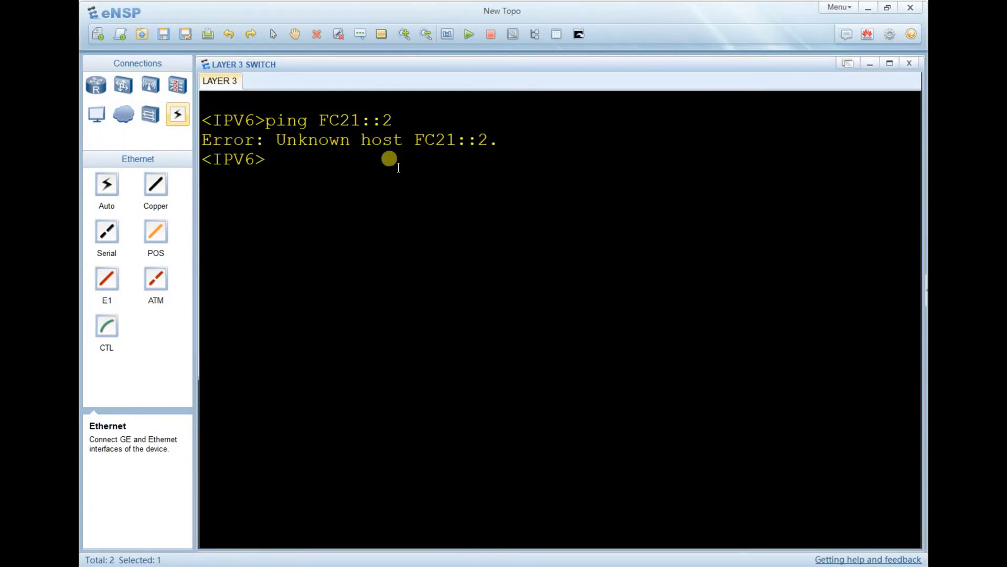
key(Up)
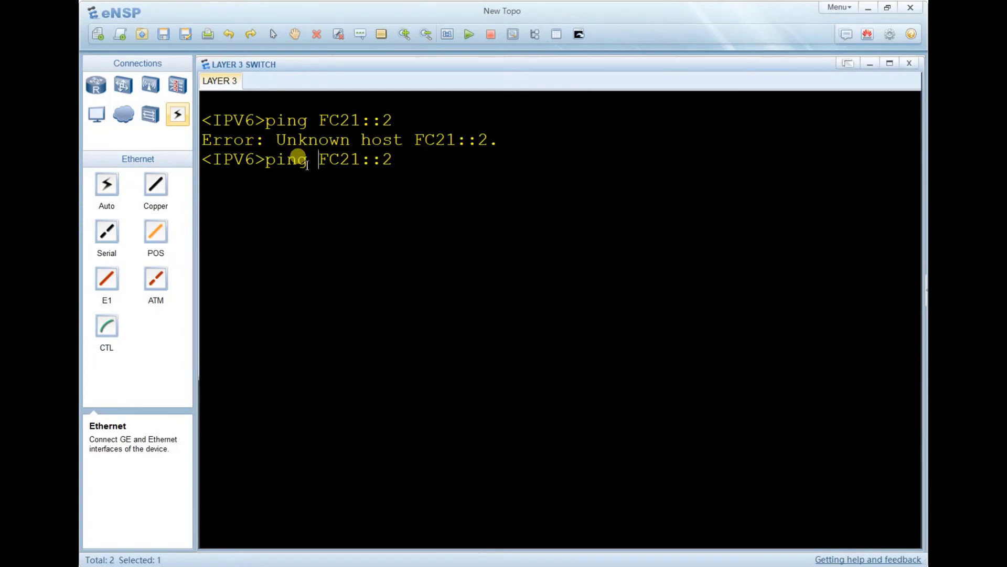
text(ipv6)
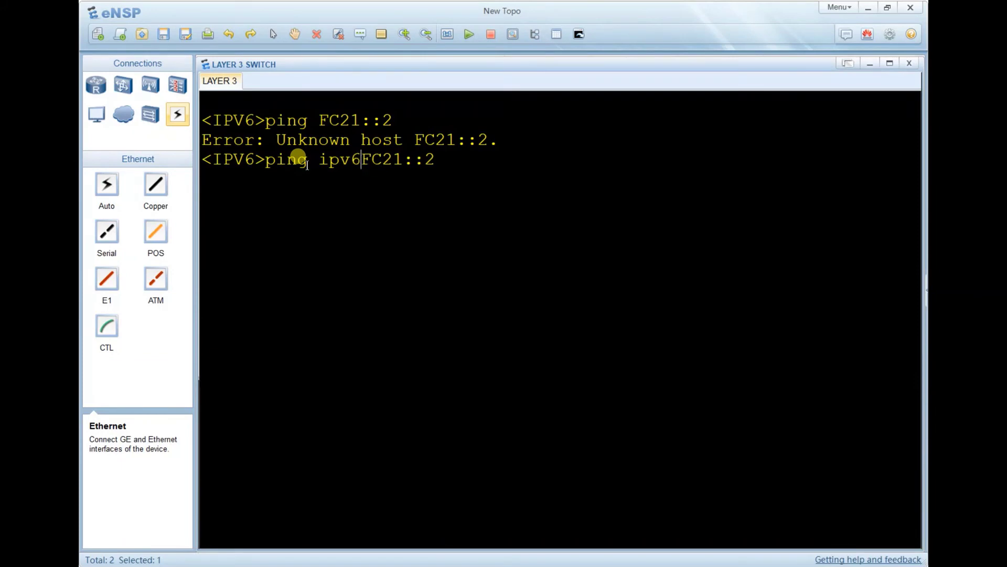
key(Return)
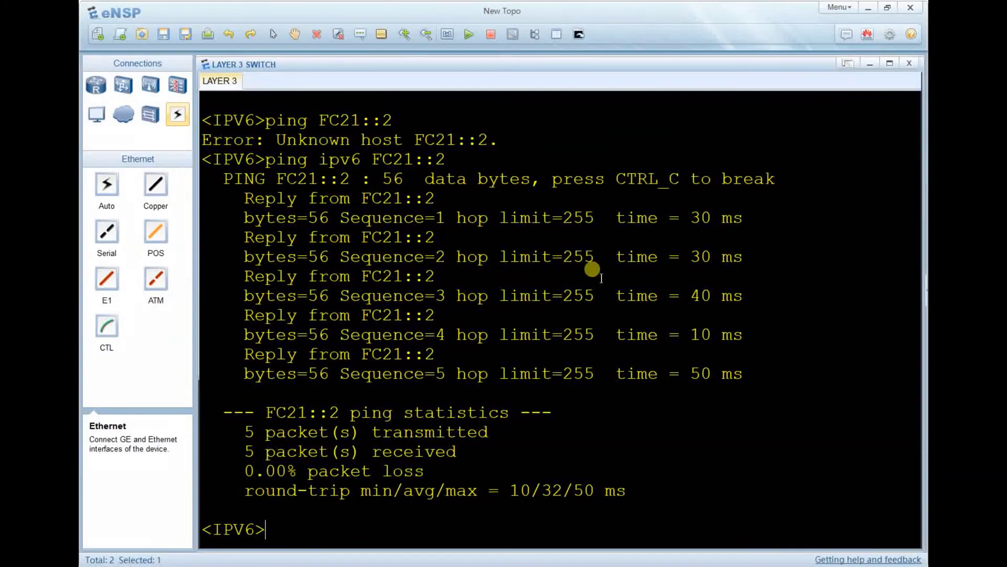
Check the Notepad roadmap, then clear the ping output from the switch console
key(Return)
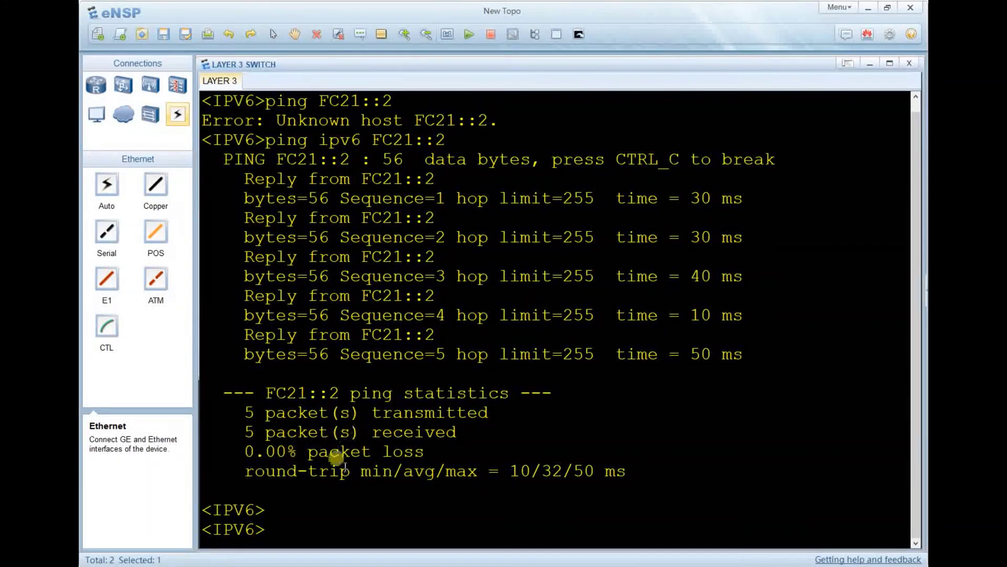
key(Return)
key(Return)
key(alt+Tab)
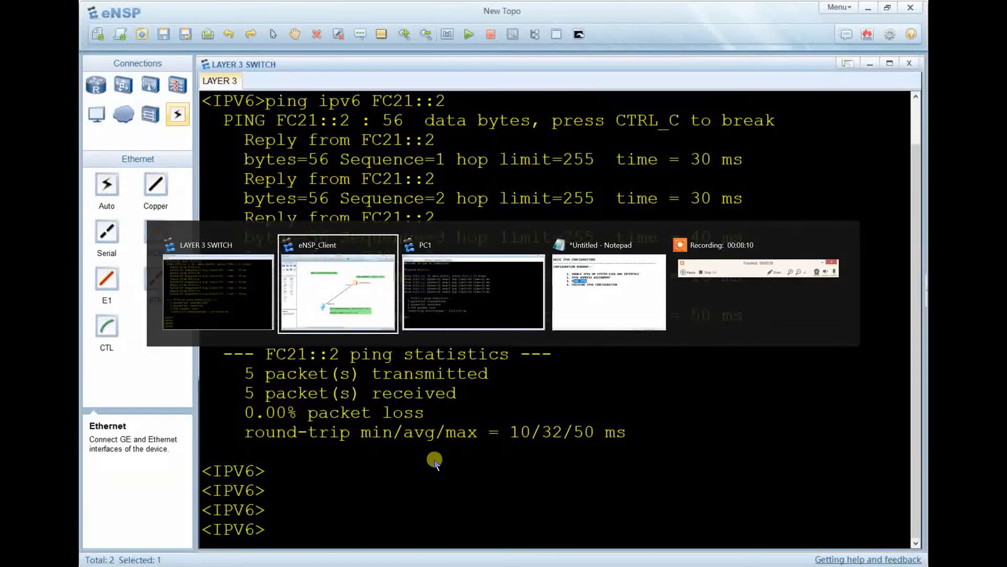
key(alt+Tab)
key(alt+Tab)
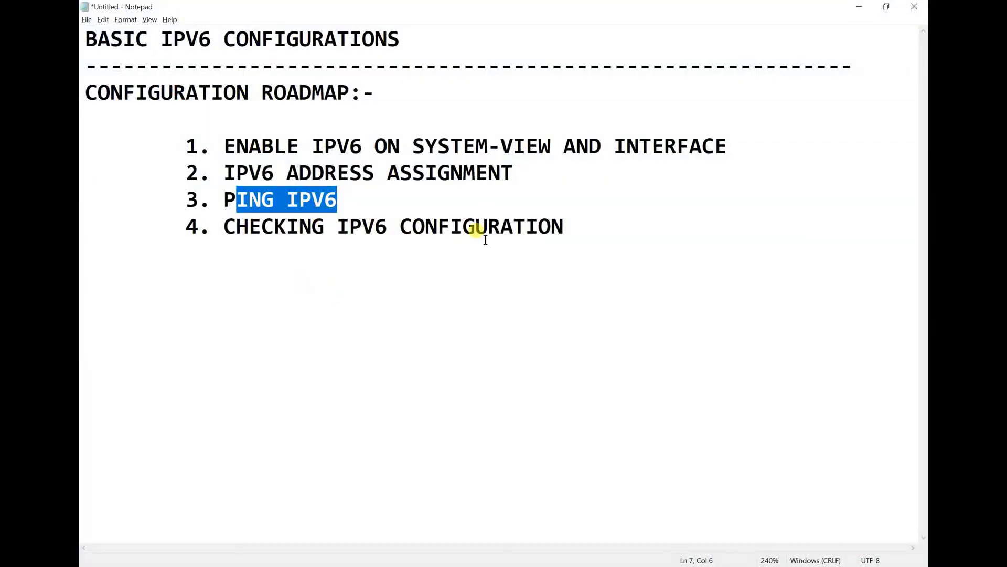
key(alt+Tab)
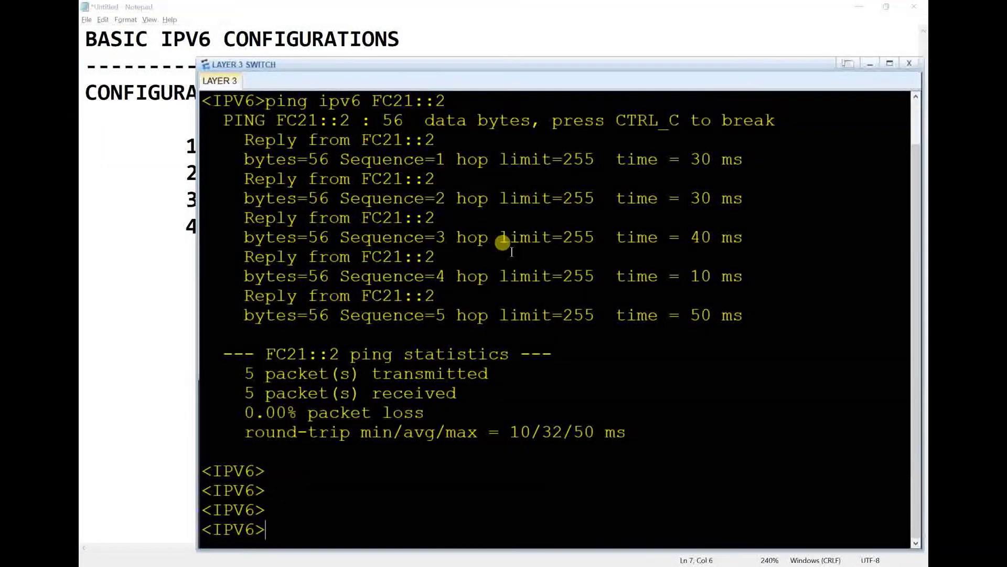
key(Return)
key(Return)
right_click(512, 255)
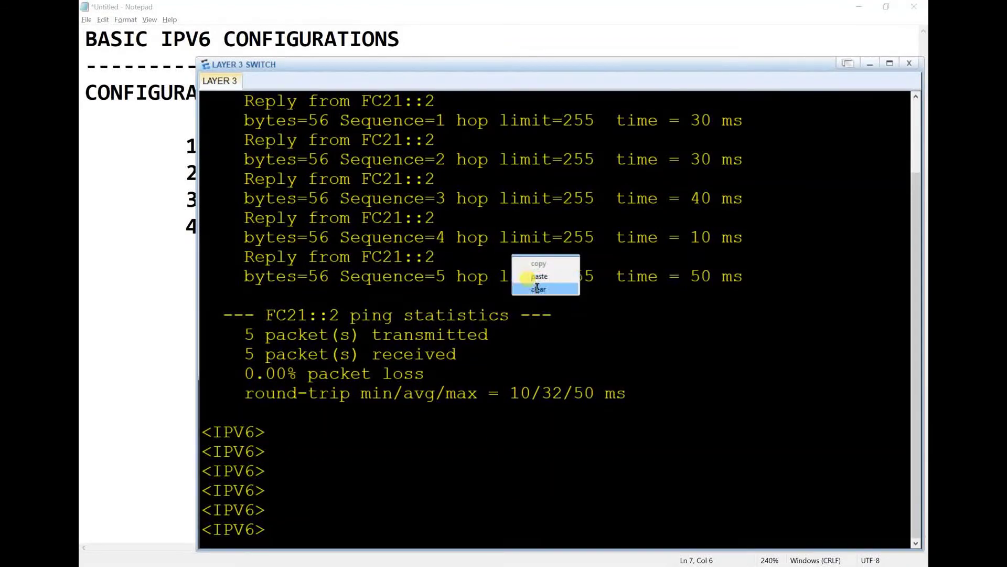
key(alt+Tab)
key(alt+Tab)
key(alt+Tab)
key(alt+Tab)
key(alt+Tab)
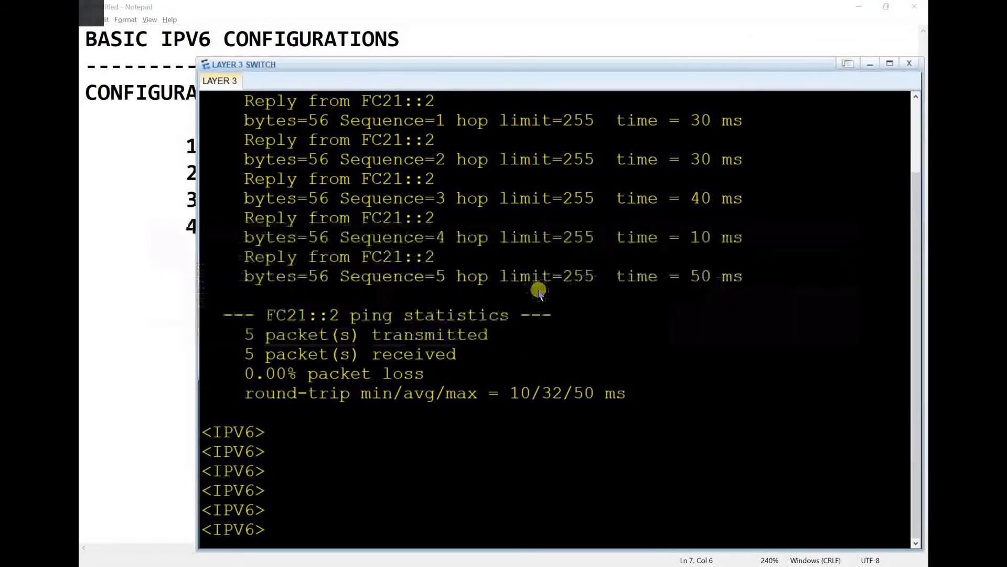
key(alt+Tab)
right_click(519, 328)
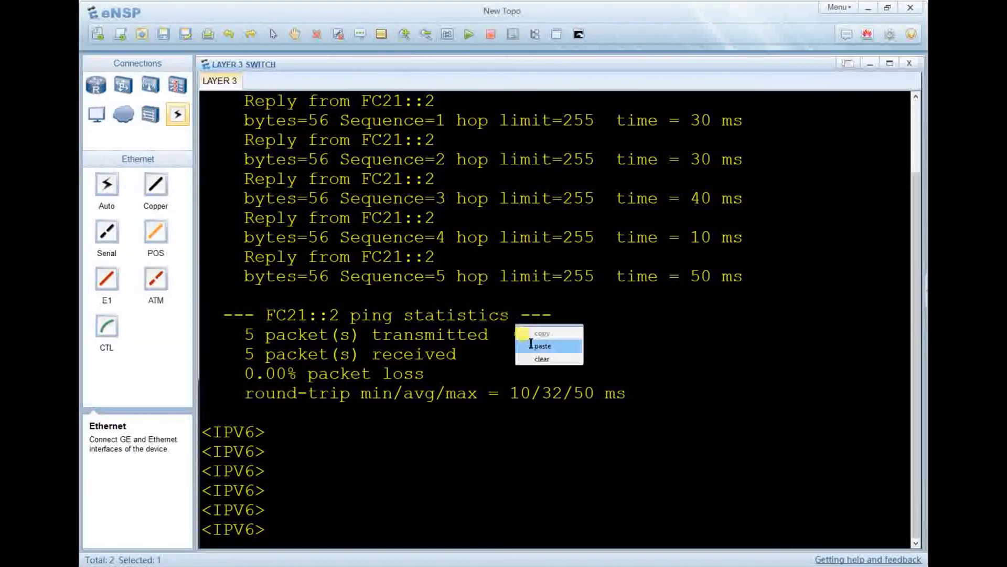
click(531, 356)
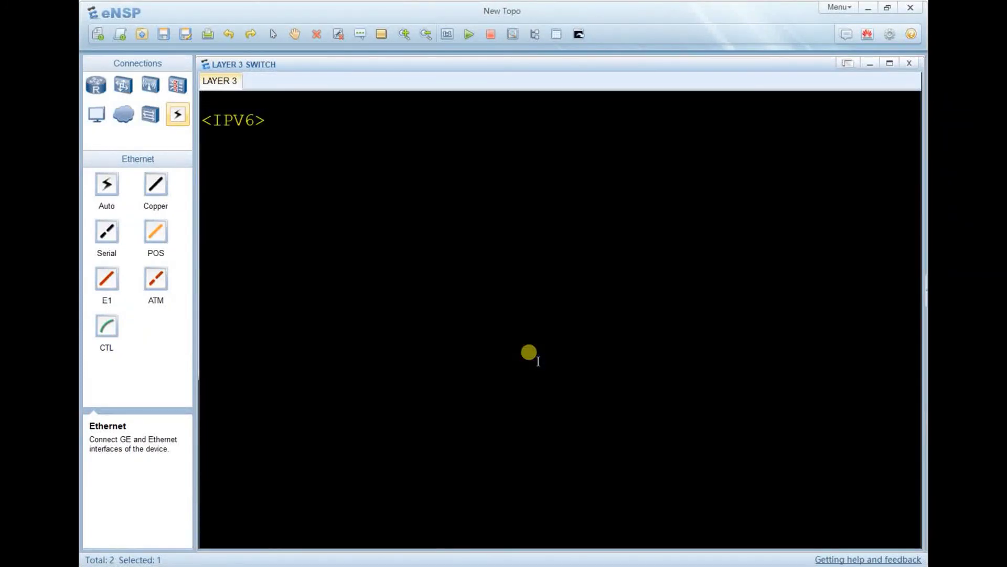
Show the switch's IPv4 interface brief with a dis ip interface brief command
text(dis )
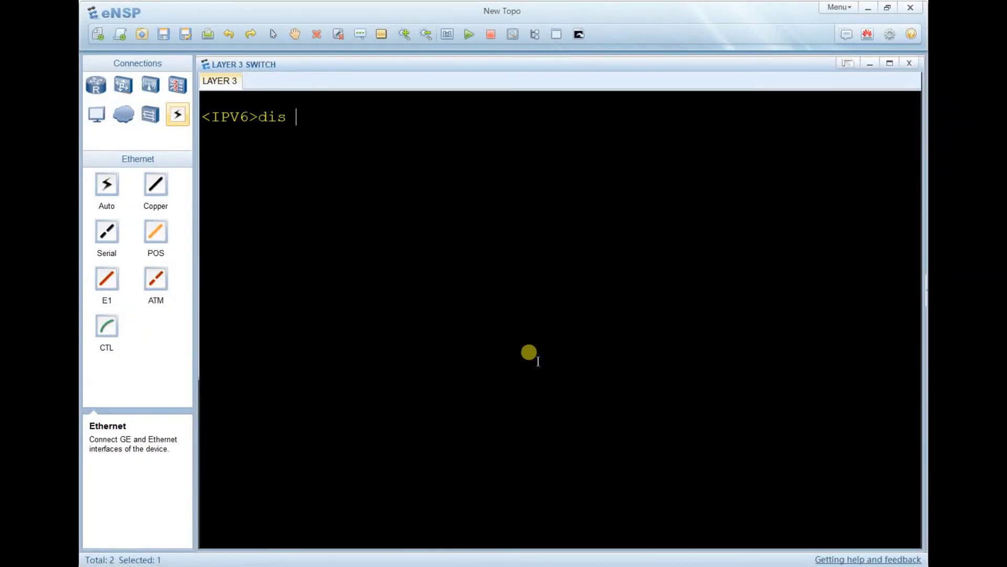
text(ip intrt)
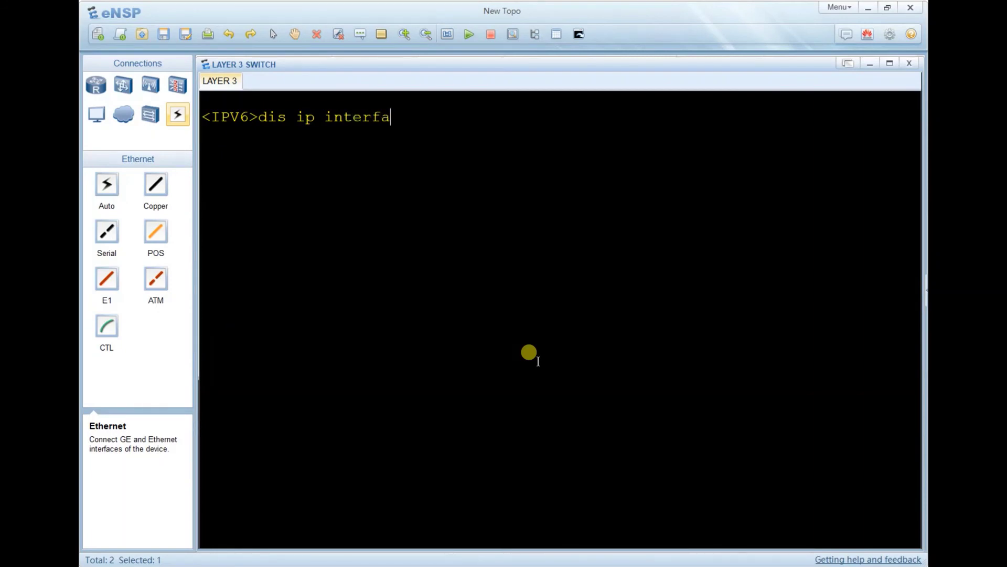
text(ce brief)
key(Return)
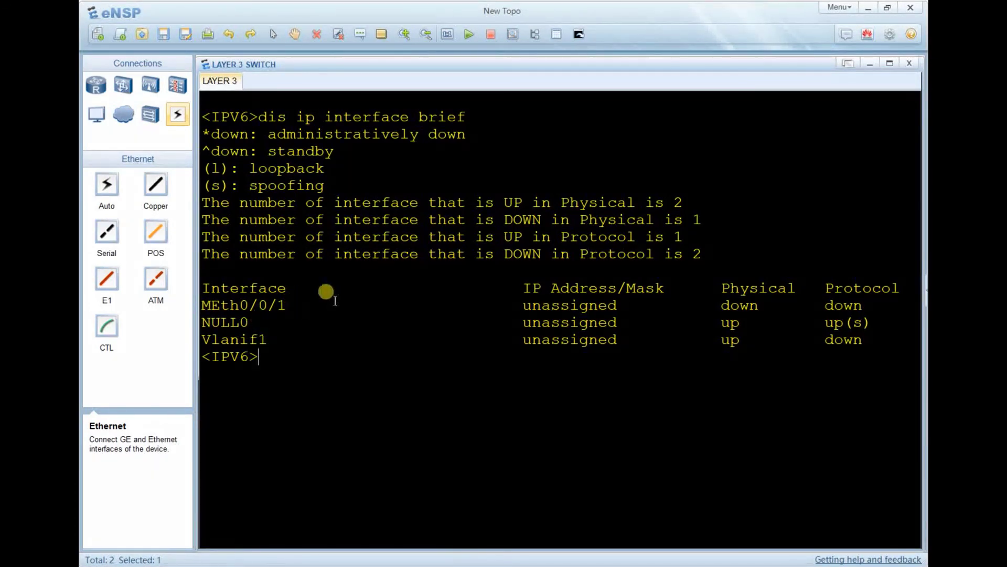
text(dis ip int b)
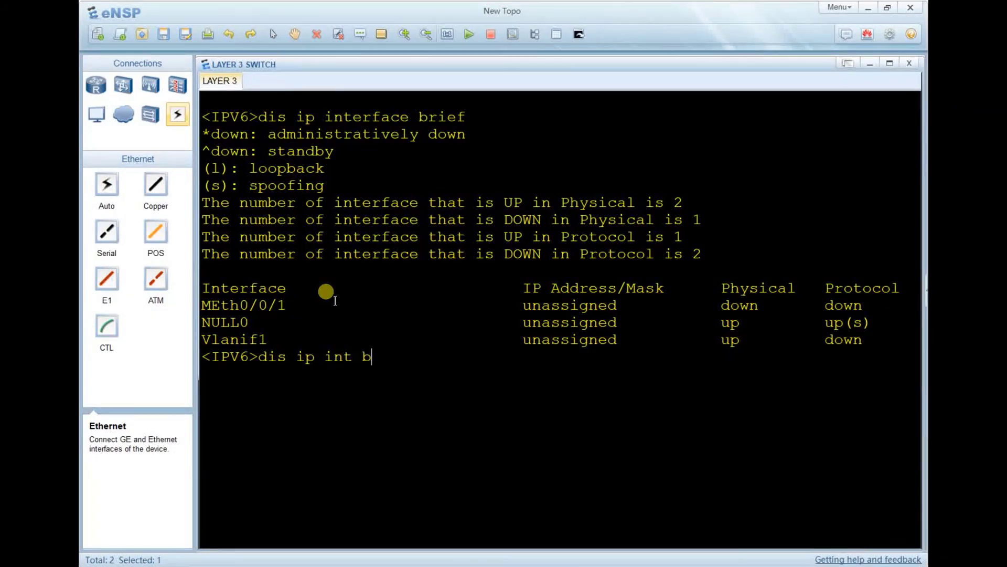
key(BackSpace)
key(BackSpace)
key(BackSpace)
key(BackSpace)
key(BackSpace)
key(BackSpace)
key(BackSpace)
key(BackSpace)
key(BackSpace)
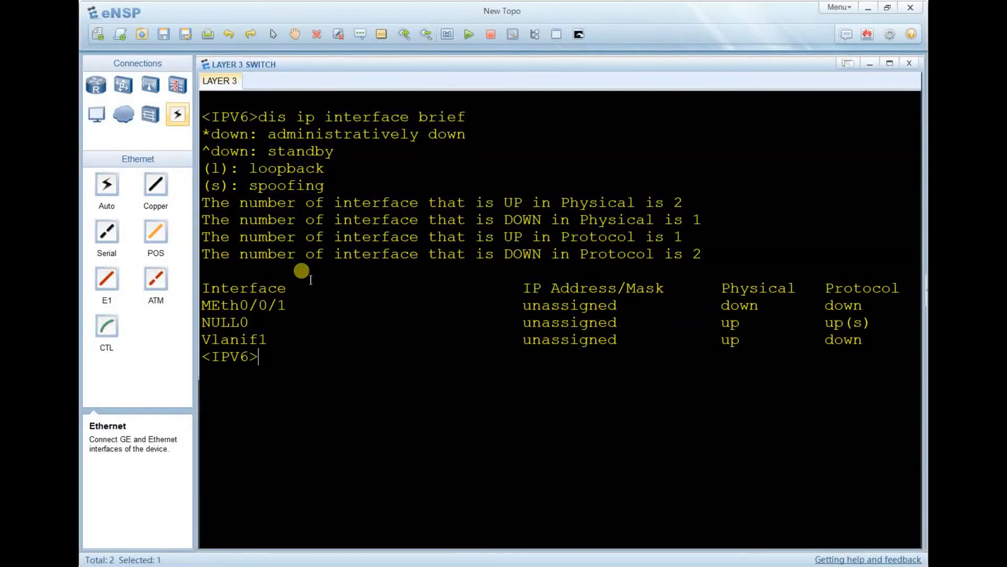
Show the IPv6 interface brief, highlight Vlanif1's FC21::1, and switch to the Notepad roadmap
key(Up)
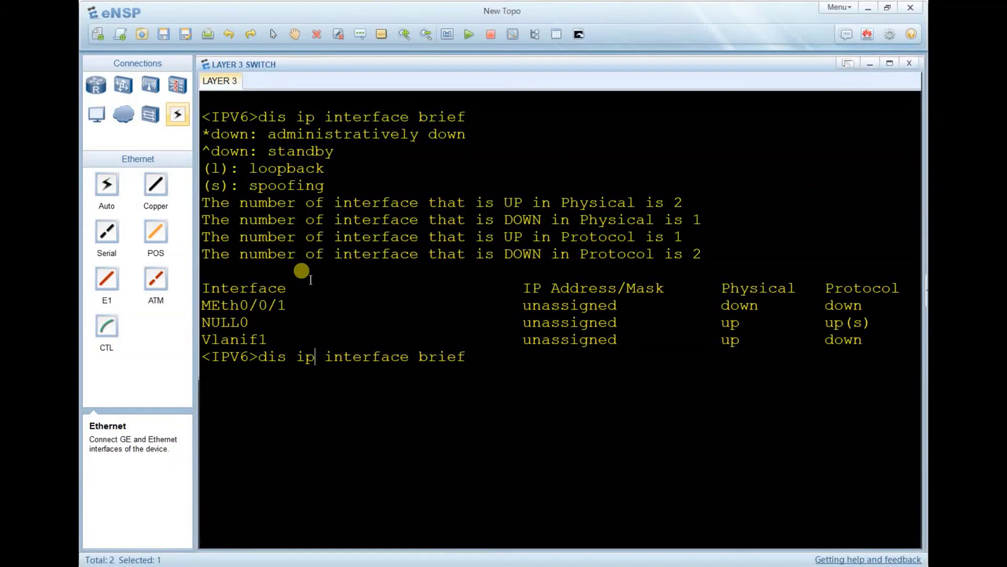
text(v6)
key(Return)
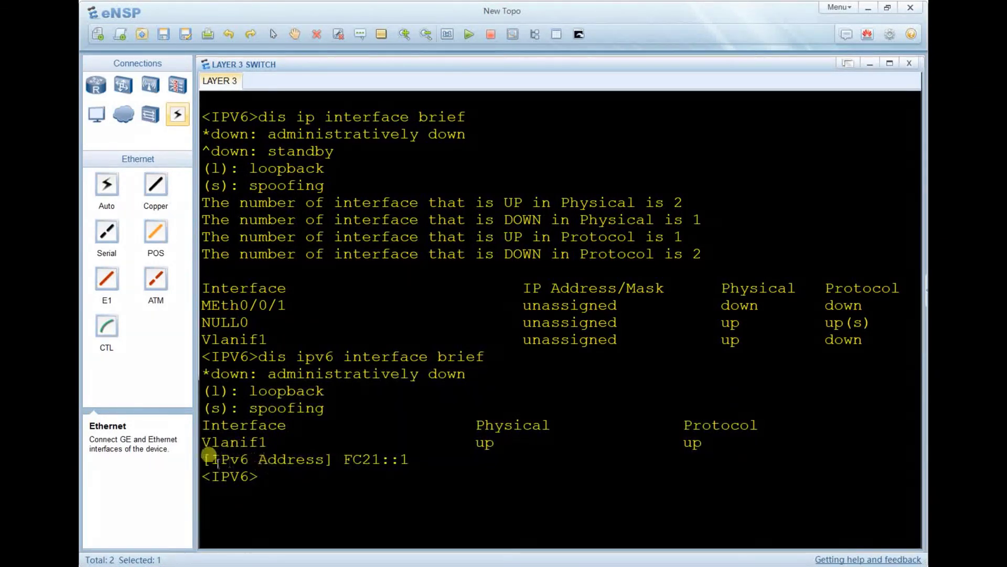
drag(420, 458, 338, 460)
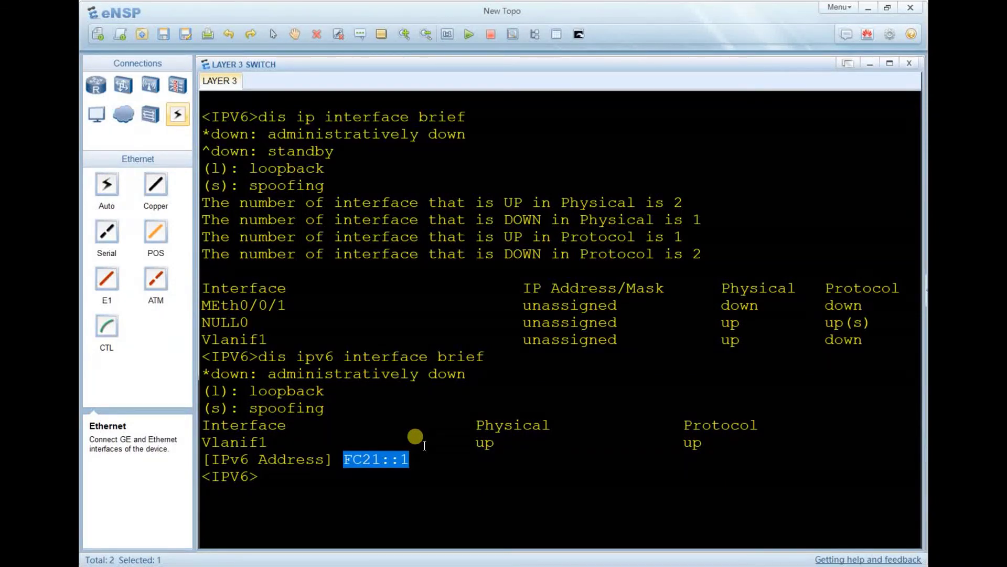
key(alt+Tab)
click(648, 356)
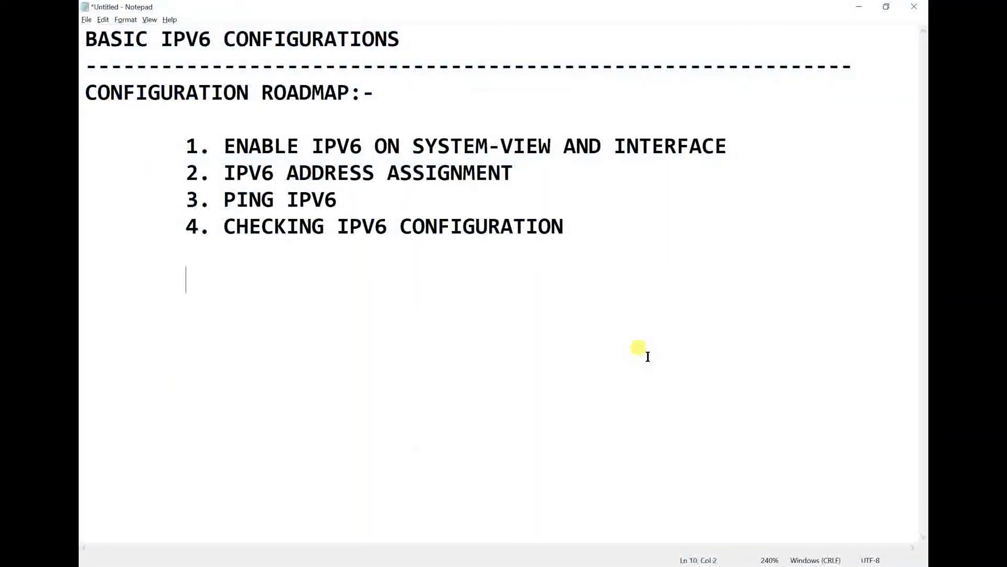
key(Return)
key(Return)
key(alt+Tab)
key(alt+Tab)
key(alt+Tab)
key(alt+Tab)
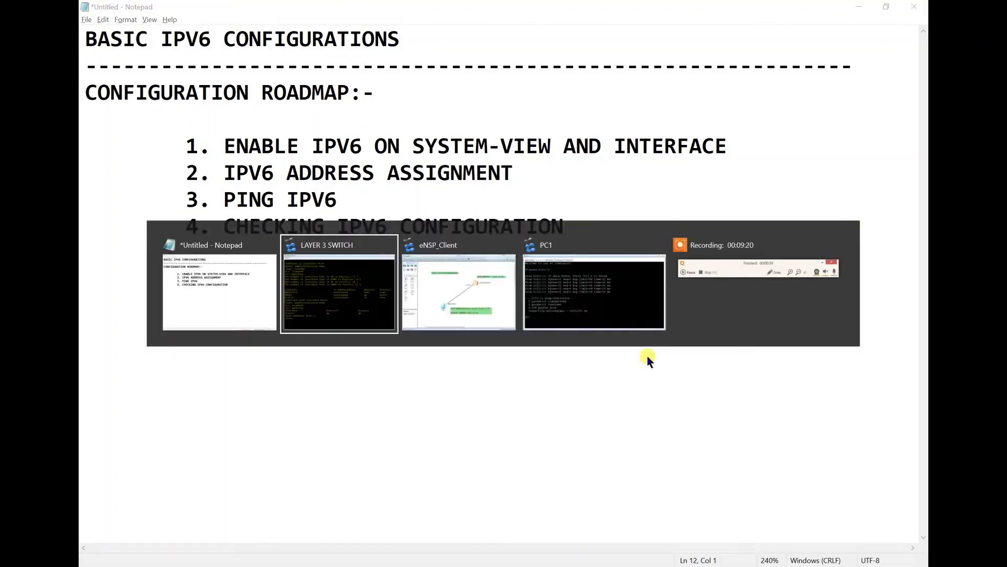